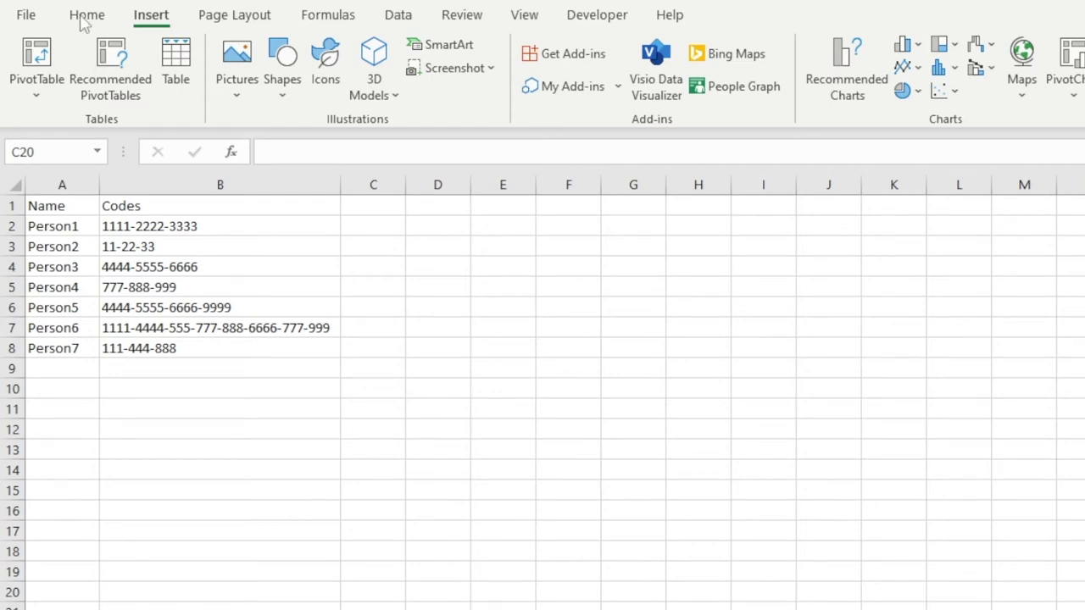
# Examine the names in column A and the hyphen-separated codes in column B for differing lengths
pyautogui.click(84, 15)
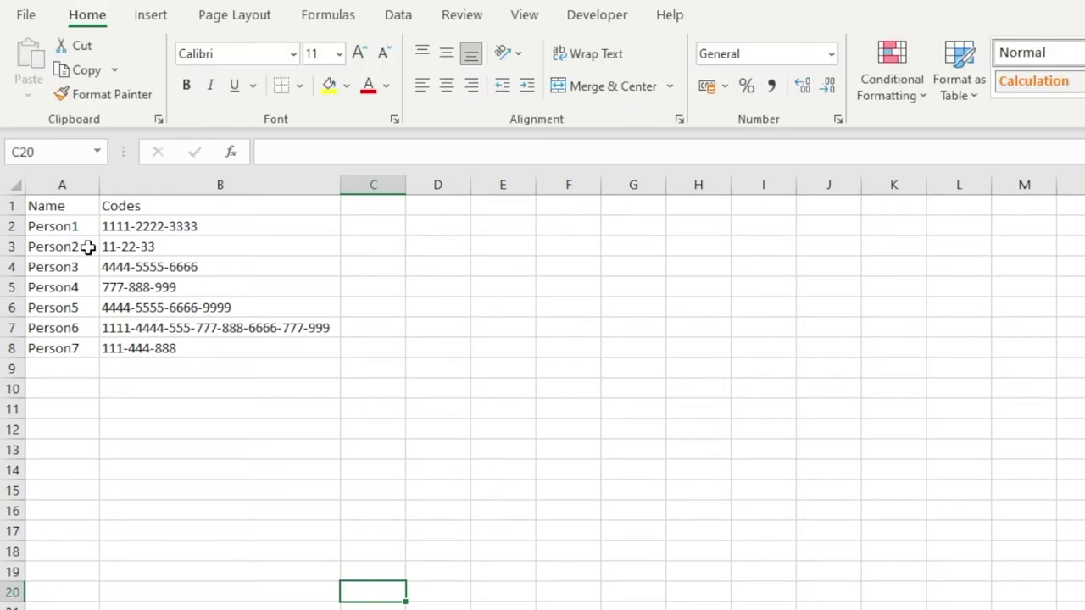
pyautogui.moveTo(72, 342); pyautogui.dragTo(150, 328)
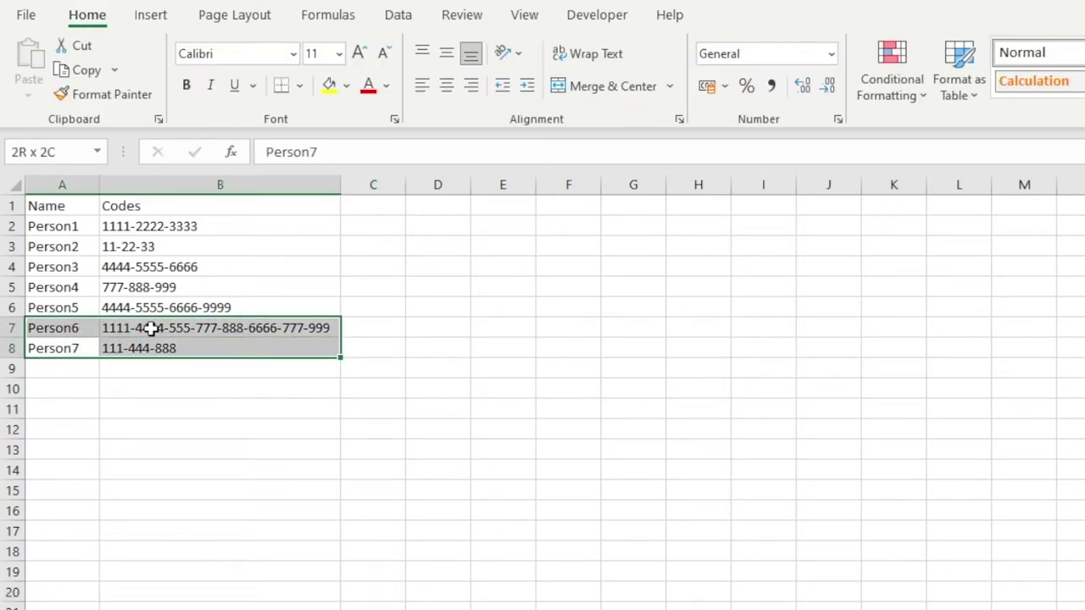
pyautogui.click(79, 227)
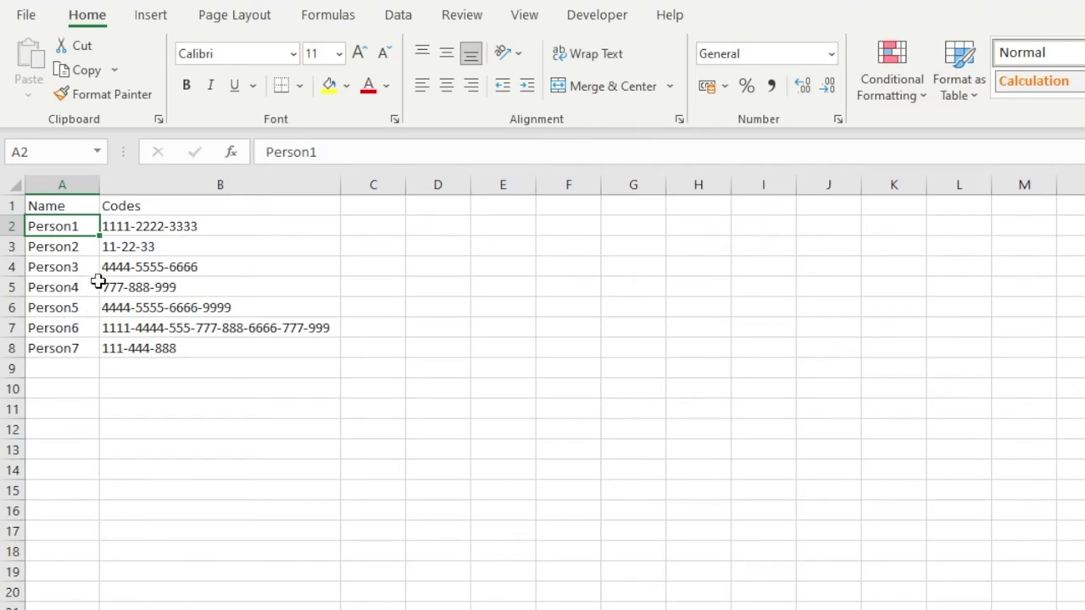
pyautogui.click(151, 231)
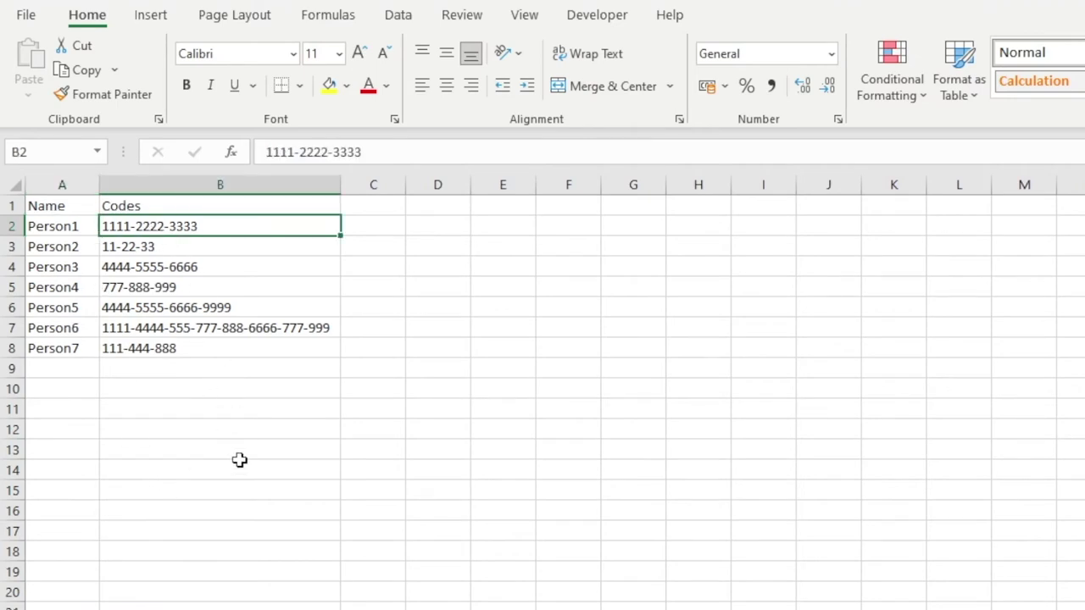
pyautogui.click(198, 247)
pyautogui.click(196, 266)
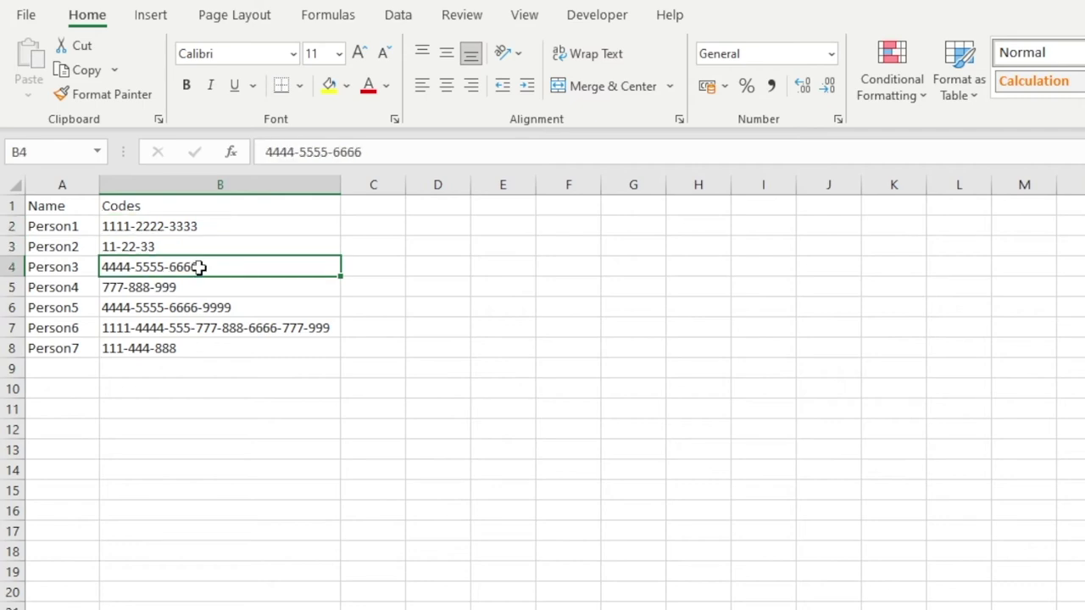
pyautogui.click(206, 286)
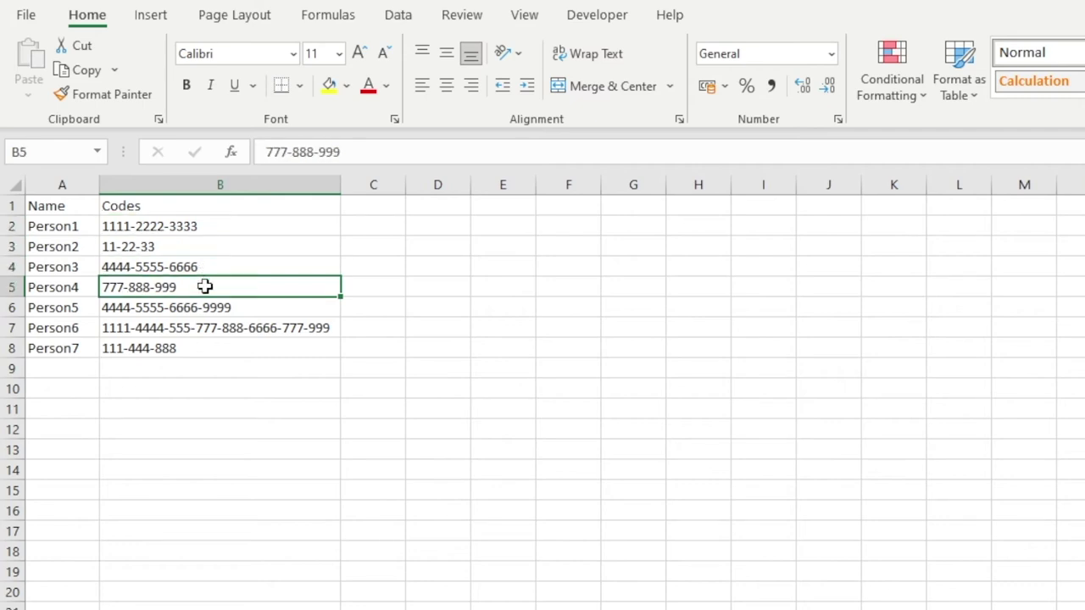
pyautogui.click(210, 331)
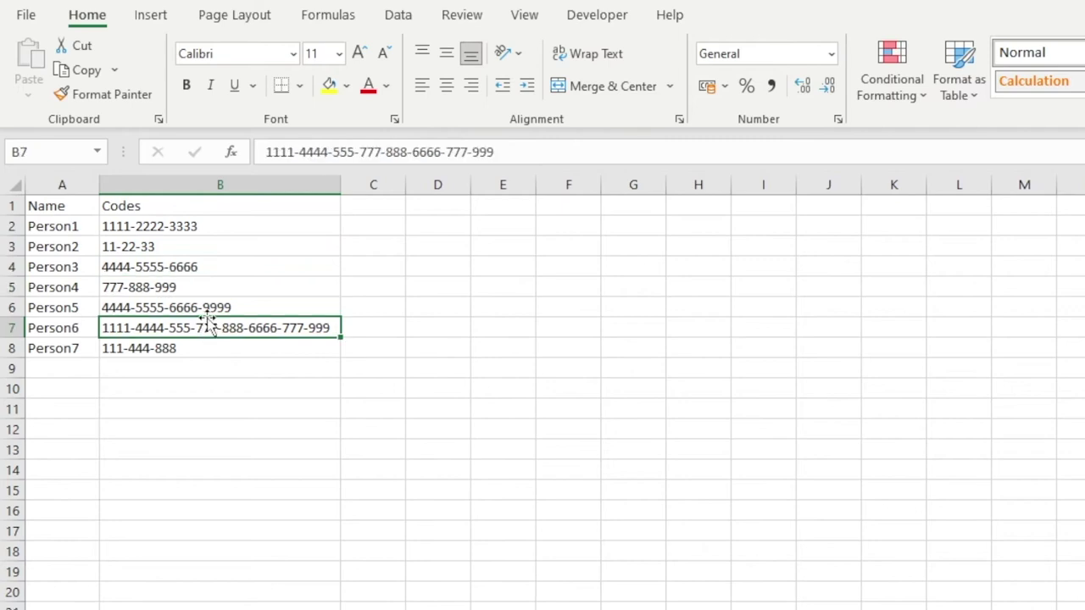
pyautogui.click(192, 245)
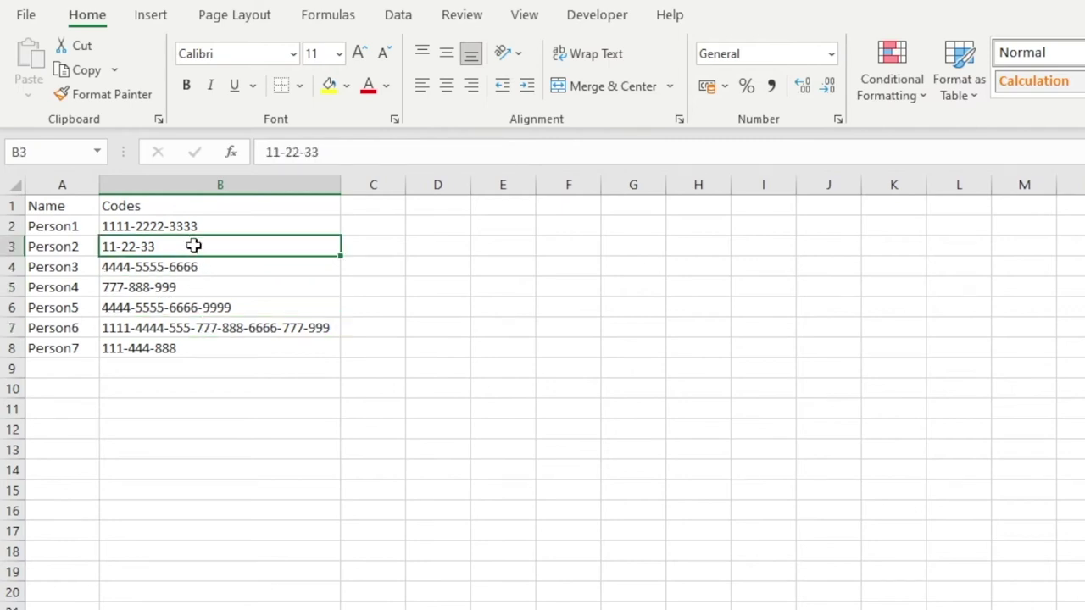
pyautogui.click(160, 332)
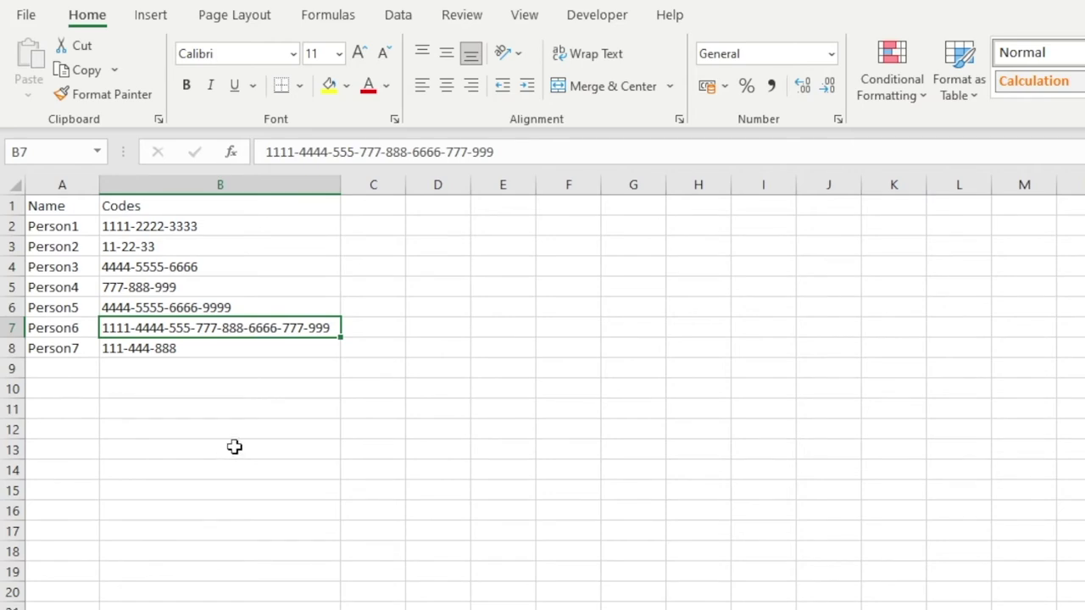
# Copy Person1 from cell A2 into cells E2, E3 and E4
pyautogui.click(53, 228)
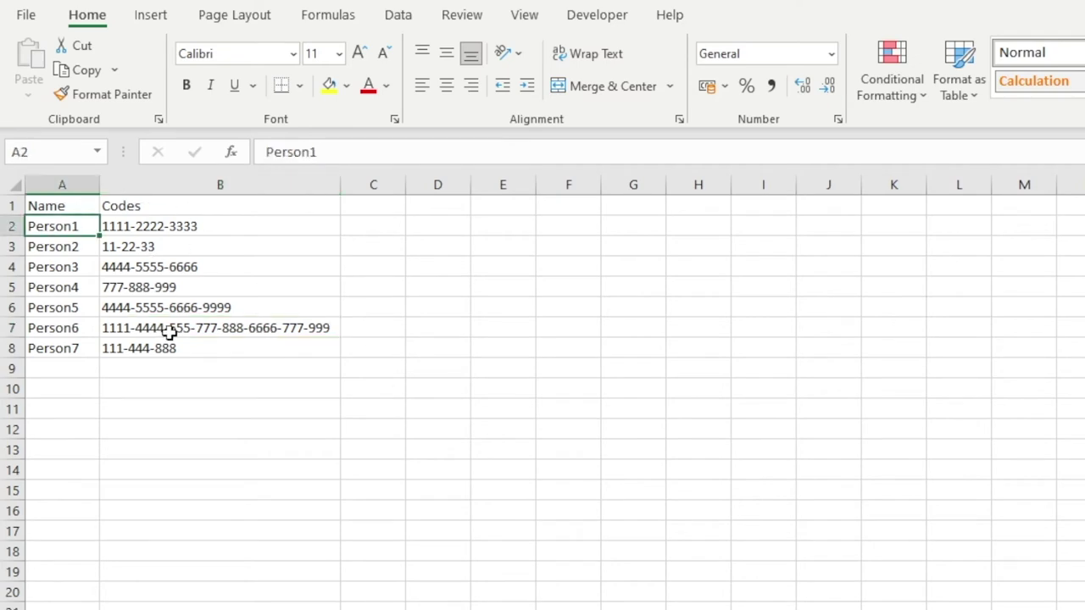
pyautogui.hotkey('ctrl', 'c')
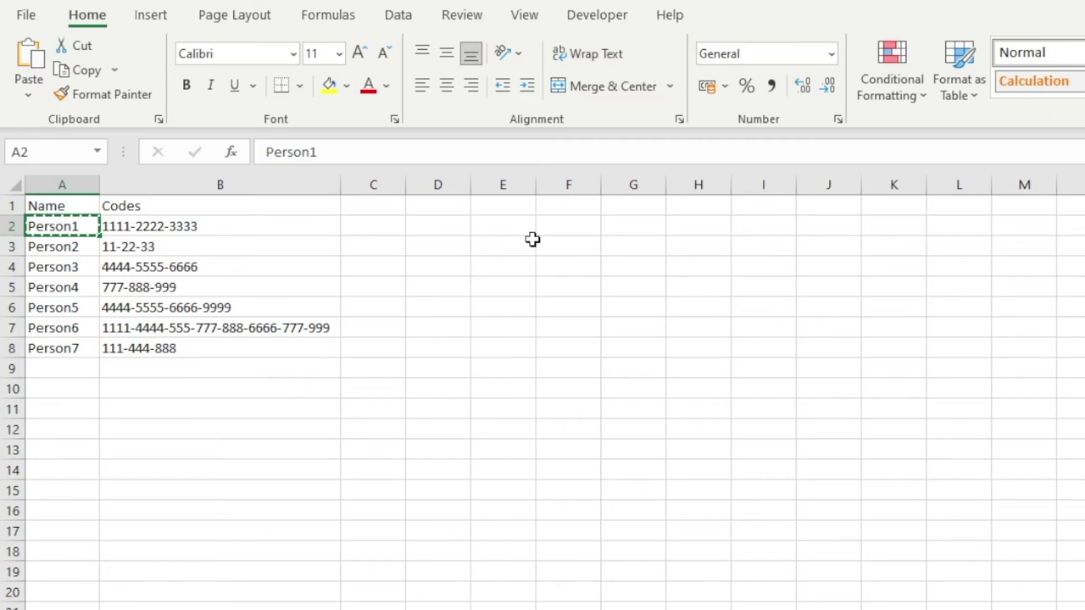
pyautogui.click(489, 227)
pyautogui.hotkey('ctrl', 'v')
pyautogui.click(511, 246)
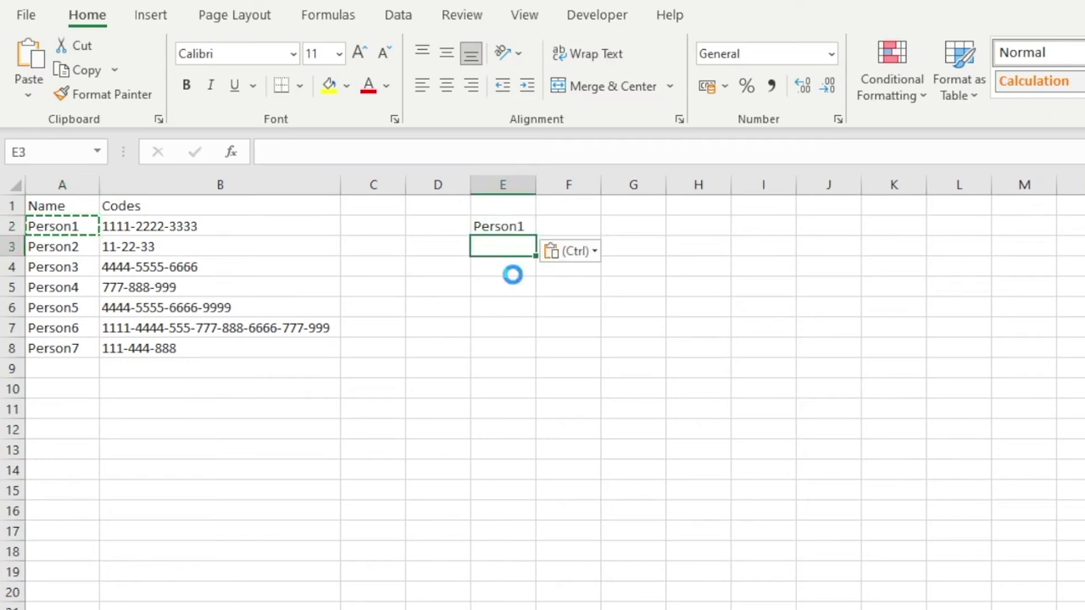
pyautogui.hotkey('ctrl', 'v')
pyautogui.click(512, 274)
pyautogui.hotkey('ctrl', 'v')
# Enter the codes 1111, 2222 and 3333 beside the Person1 entries in cells F2 to F4
pyautogui.click(558, 227)
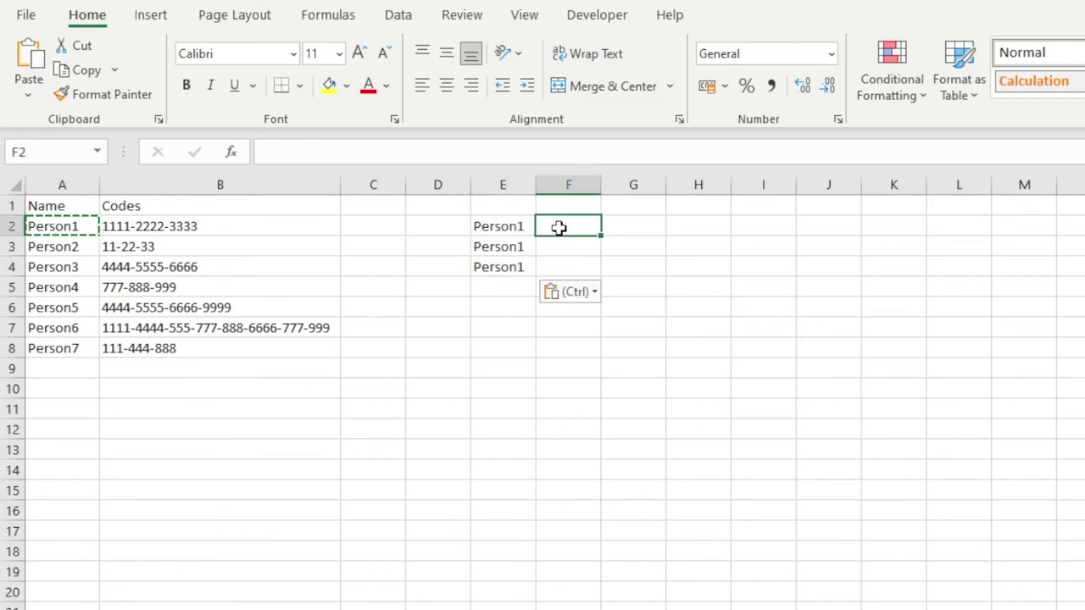
pyautogui.write('1111')
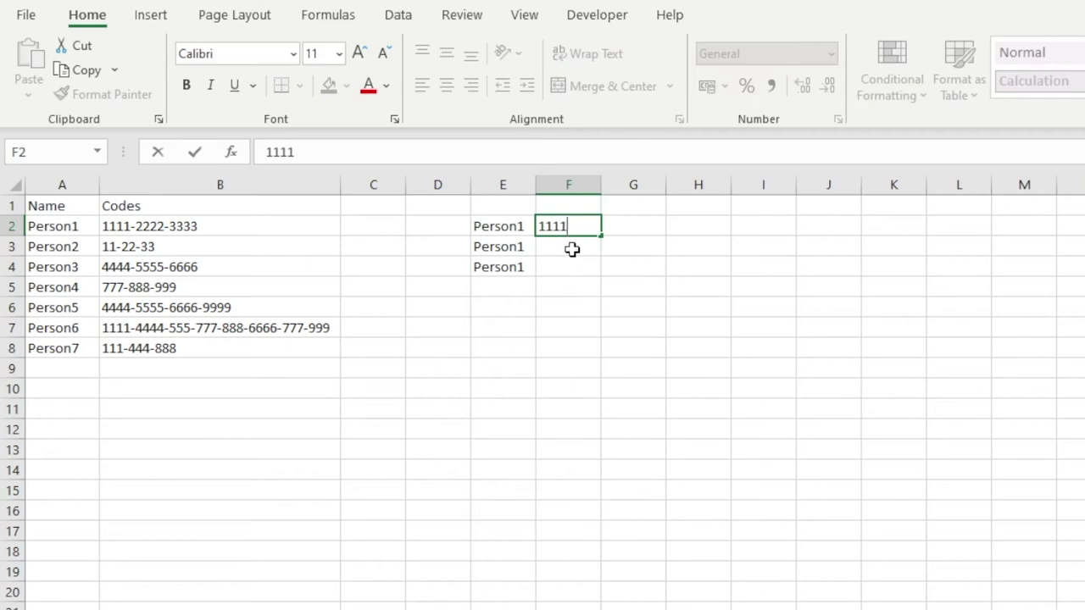
pyautogui.press('Return')
pyautogui.write('2222')
pyautogui.press('Return')
pyautogui.write('3333')
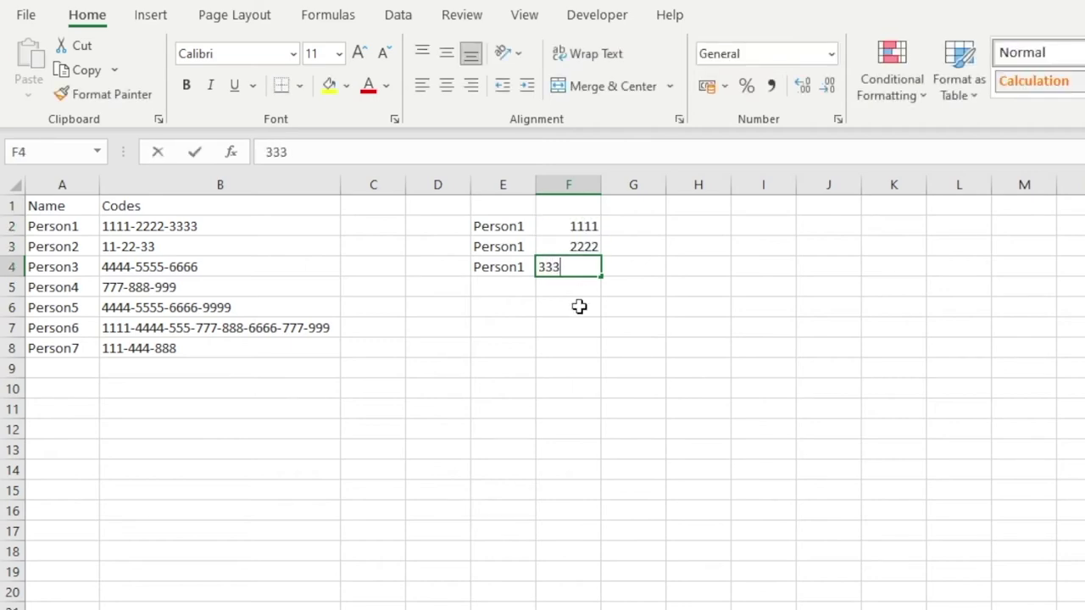
pyautogui.click(570, 366)
# Copy the Name and Codes headers from A1:B1 to E1:F1 above the sample rows
pyautogui.moveTo(153, 208); pyautogui.dragTo(40, 201)
pyautogui.hotkey('ctrl', 'c')
pyautogui.click(502, 206)
pyautogui.hotkey('ctrl', 'v')
pyautogui.click(522, 348)
pyautogui.press('Escape')
pyautogui.click(632, 388)
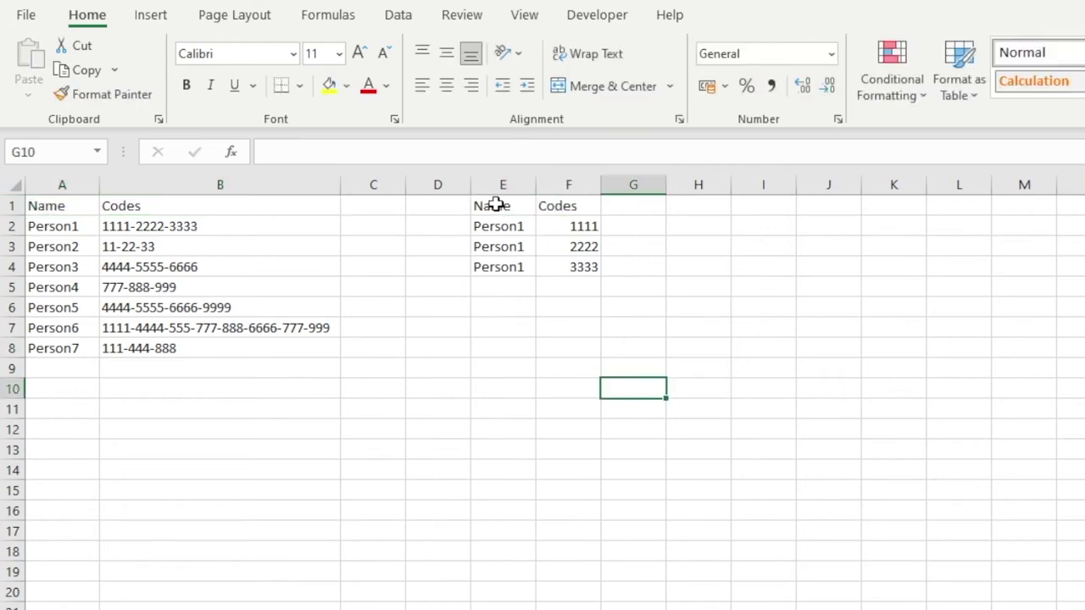
# Compare Person1's original row with the sample rows in E2:F4, and review the names in A2:A8
pyautogui.moveTo(76, 222); pyautogui.dragTo(139, 213)
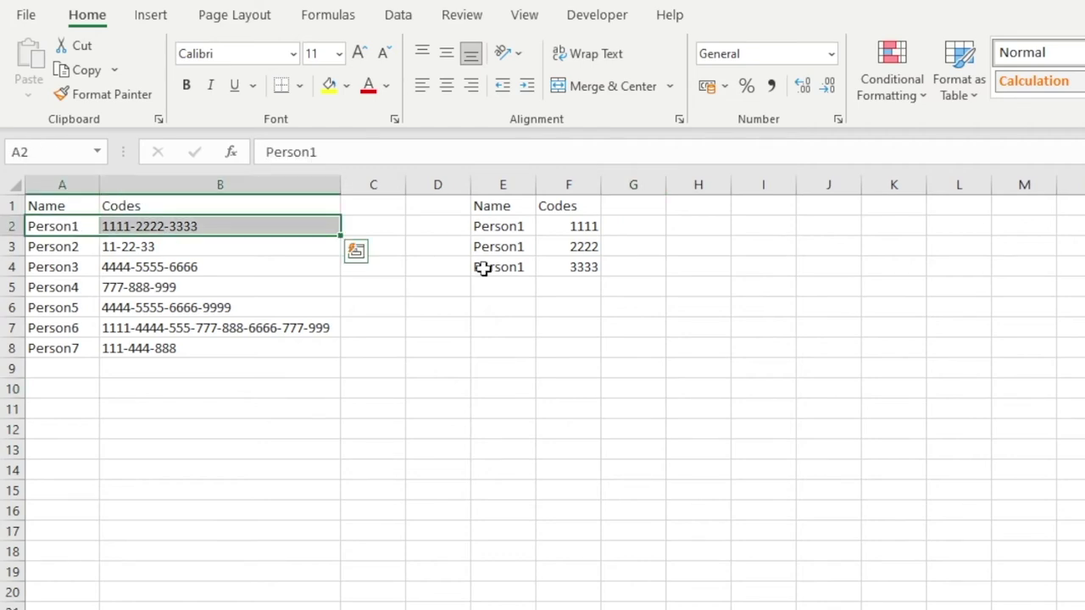
pyautogui.click(493, 270)
pyautogui.moveTo(520, 226); pyautogui.dragTo(514, 256)
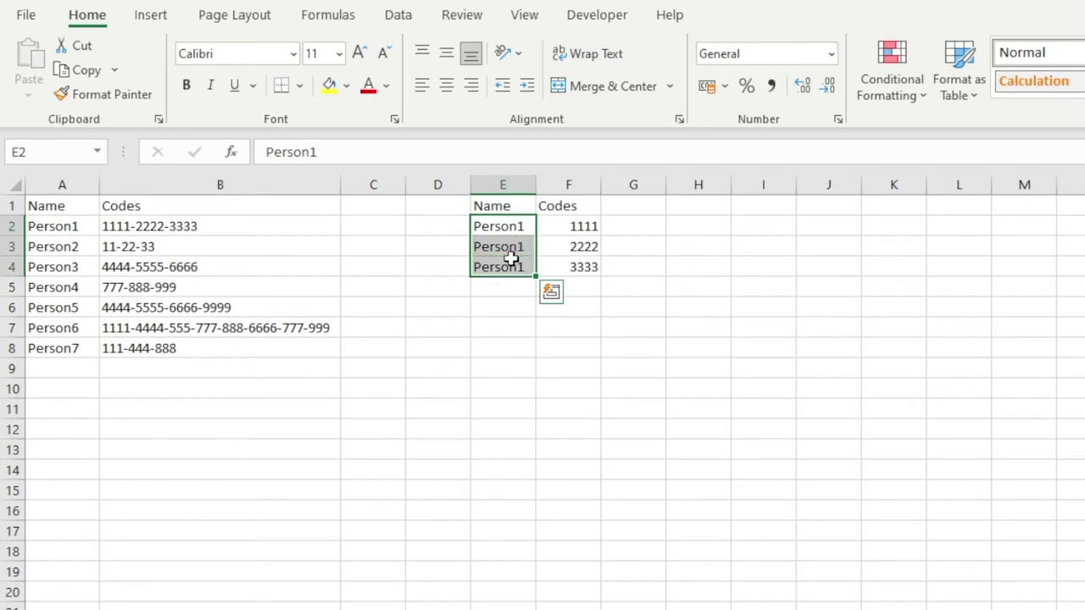
pyautogui.click(588, 225)
pyautogui.moveTo(587, 224); pyautogui.dragTo(587, 265)
pyautogui.click(561, 305)
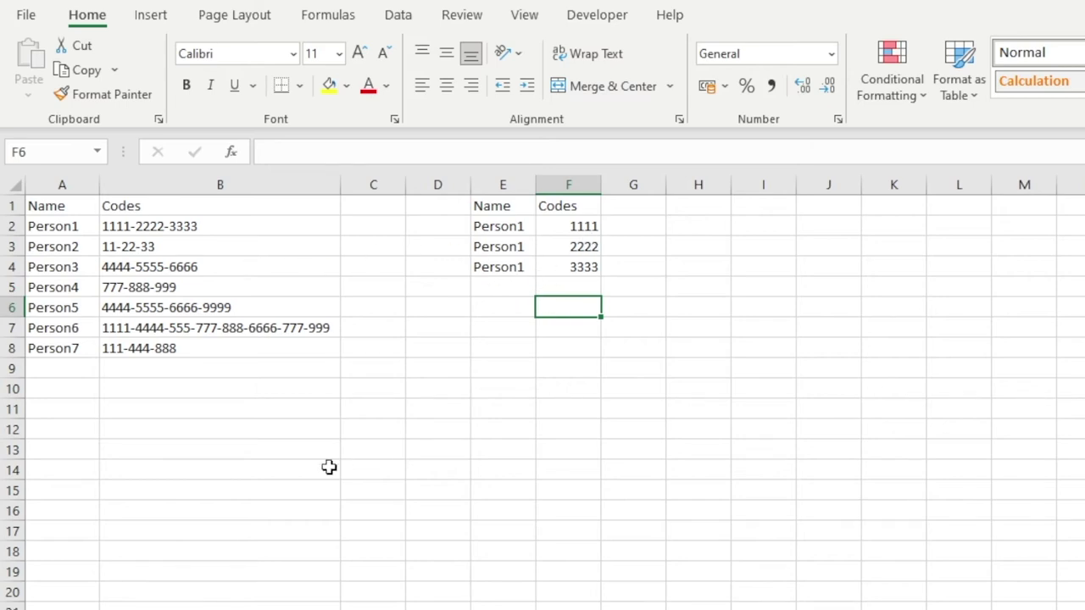
pyautogui.moveTo(73, 352); pyautogui.dragTo(73, 225)
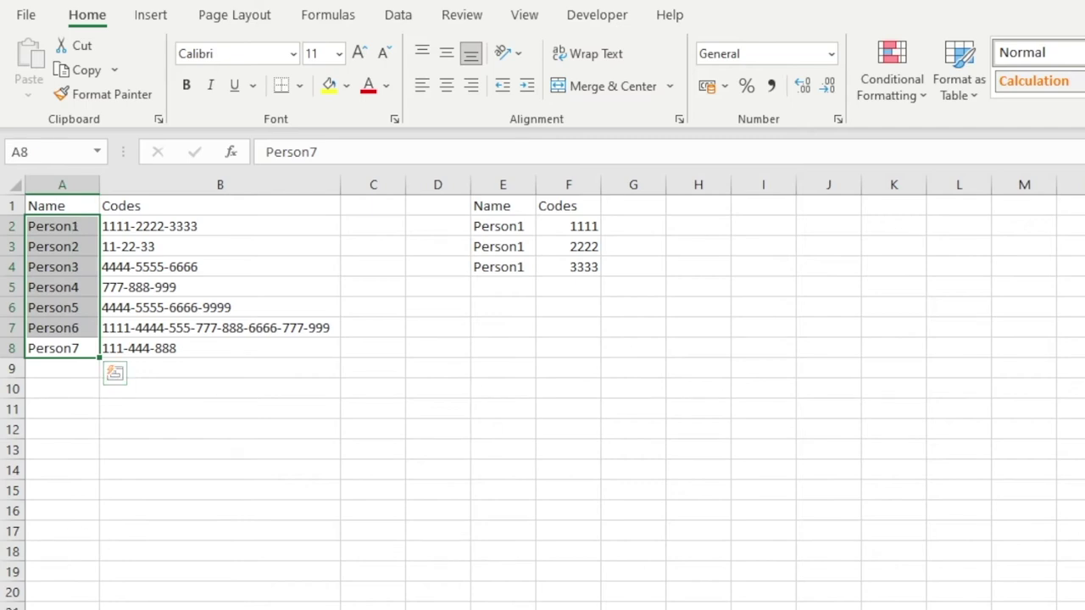
pyautogui.click(693, 383)
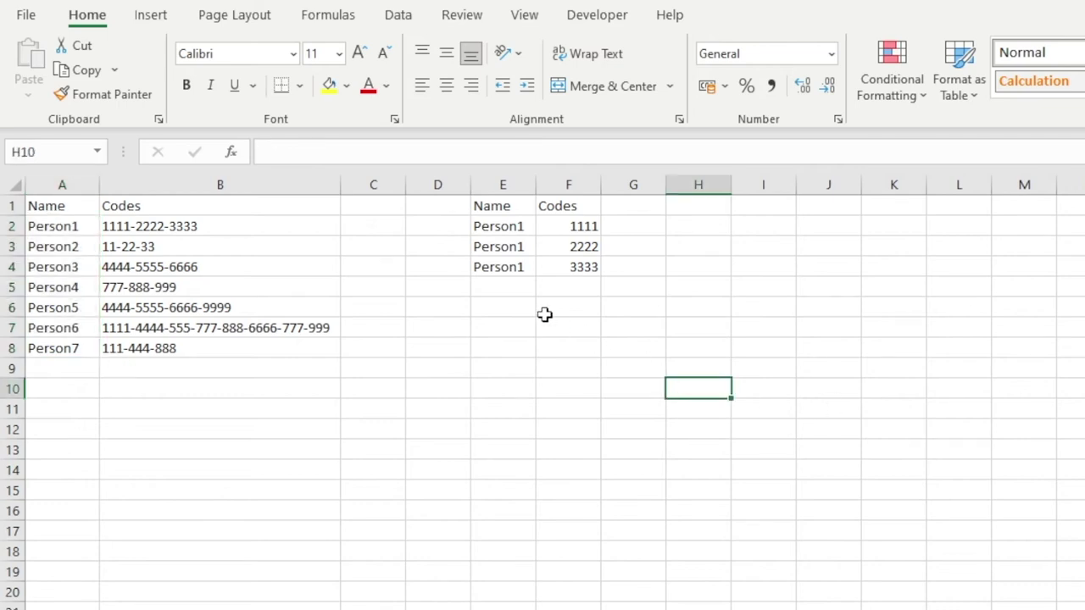
# Delete columns E and F containing the sample layout
pyautogui.moveTo(499, 184); pyautogui.dragTo(560, 183)
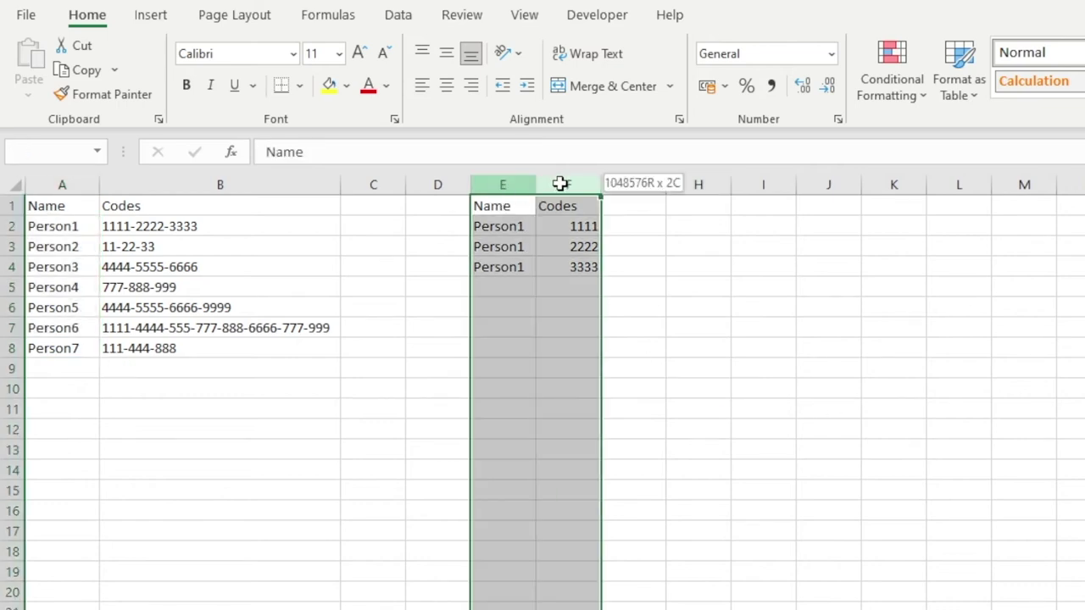
pyautogui.rightClick(561, 185)
pyautogui.click(648, 381)
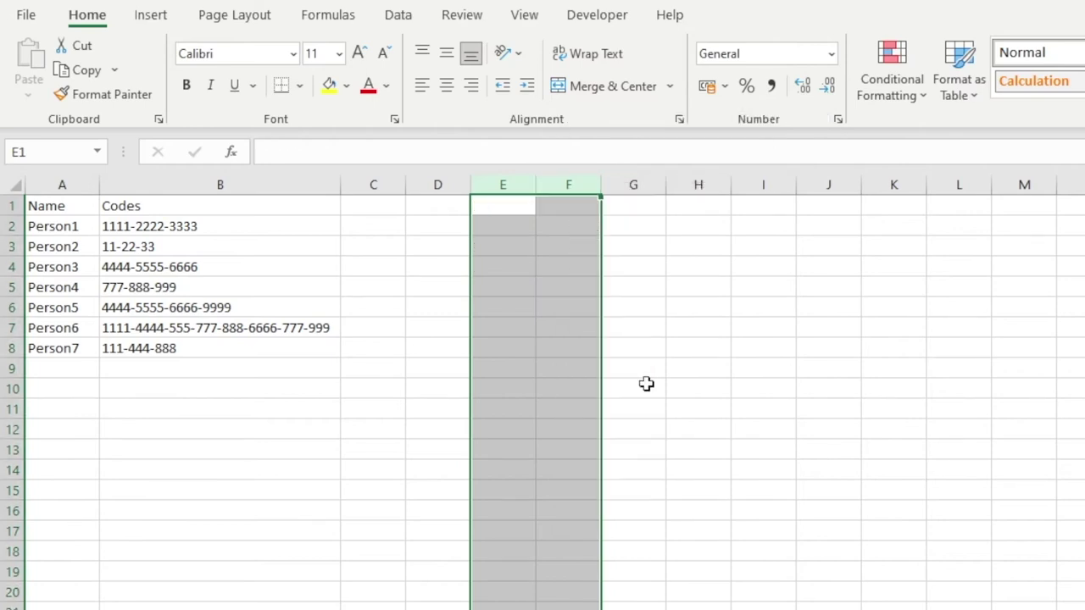
pyautogui.click(646, 382)
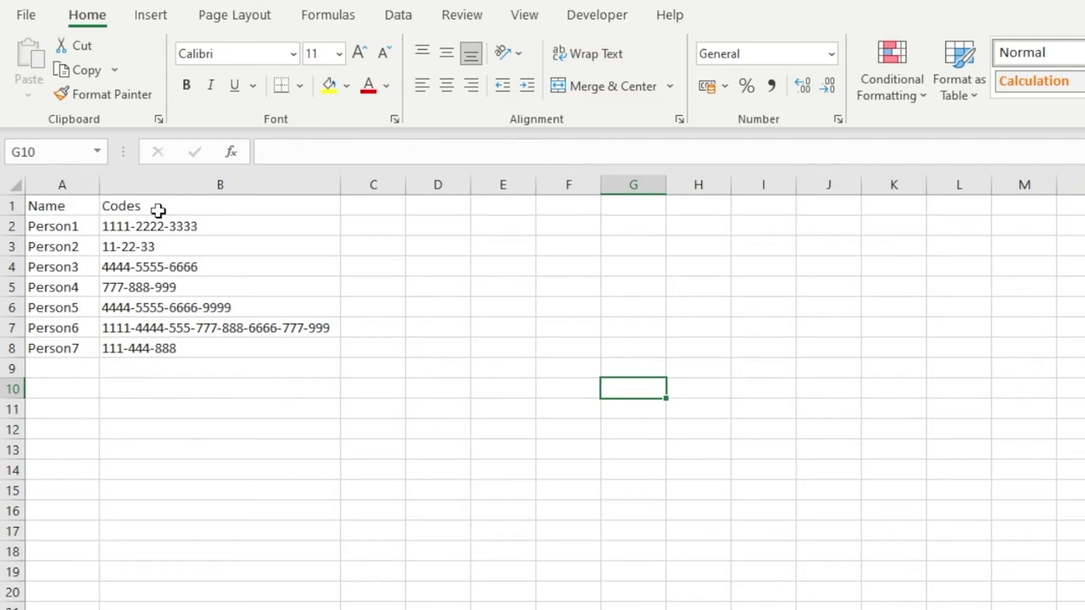
# Convert the range A1:B8 into a table with headers
pyautogui.moveTo(48, 206); pyautogui.dragTo(161, 341)
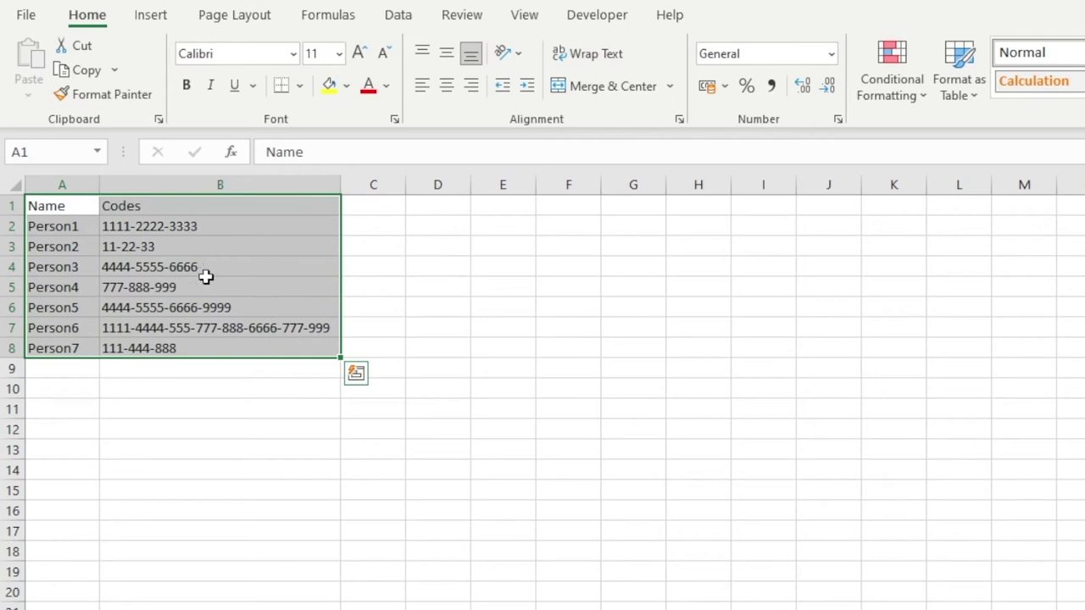
pyautogui.click(151, 15)
pyautogui.click(175, 67)
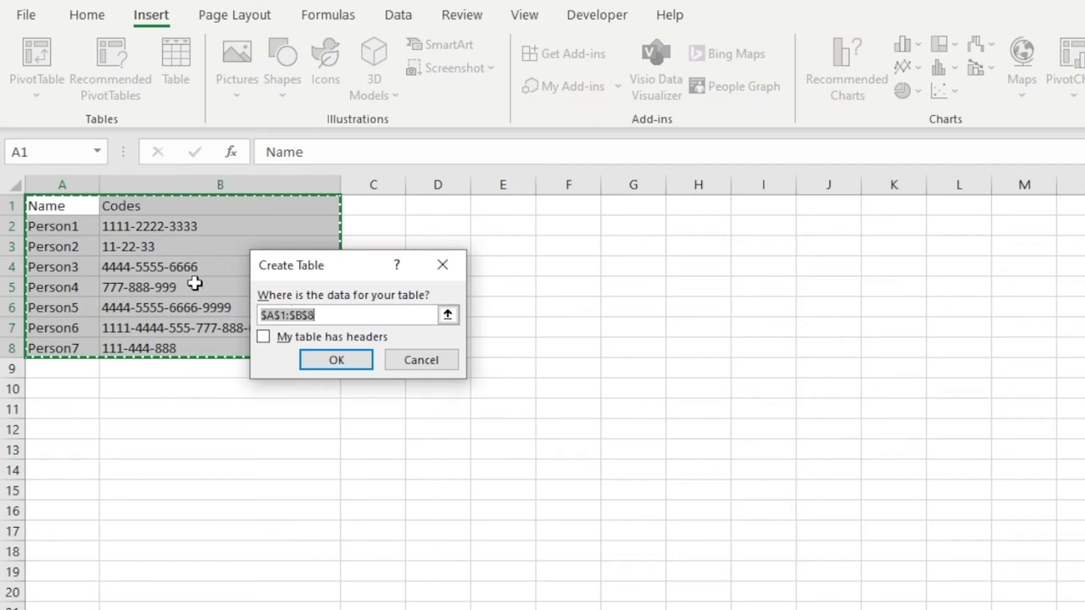
pyautogui.click(264, 338)
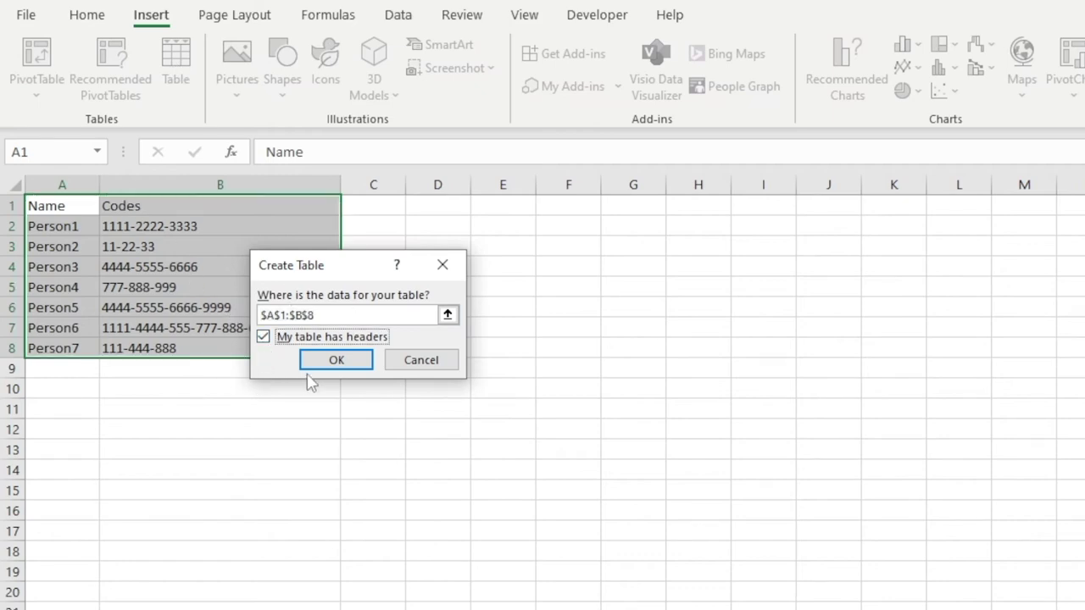
pyautogui.click(319, 367)
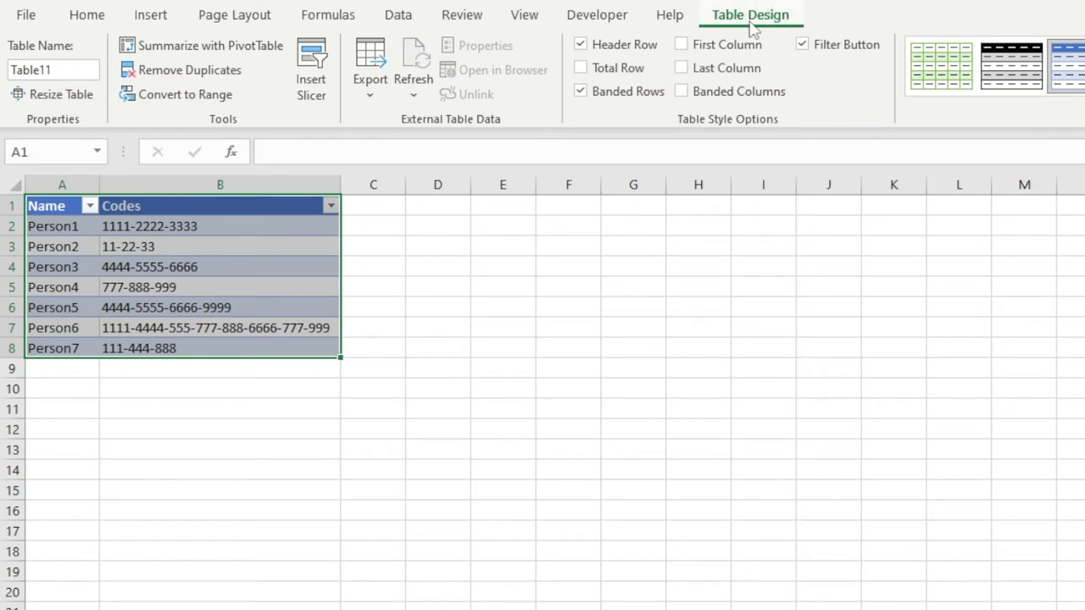
# Rename the new table as input_data
pyautogui.click(70, 72)
pyautogui.click(77, 70)
pyautogui.click(73, 69)
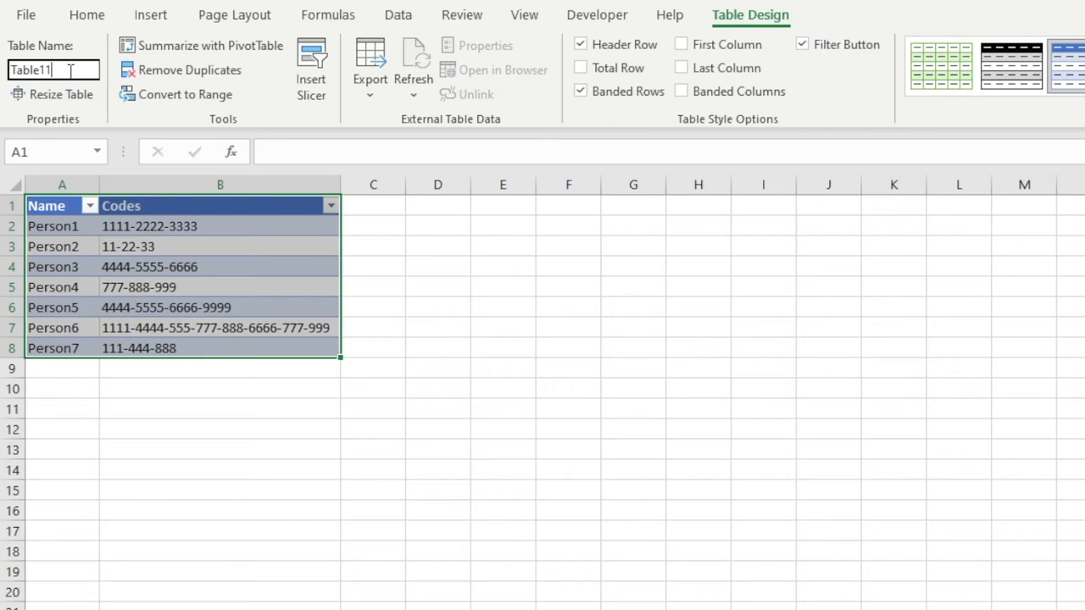
pyautogui.hotkey('ctrl', 'a')
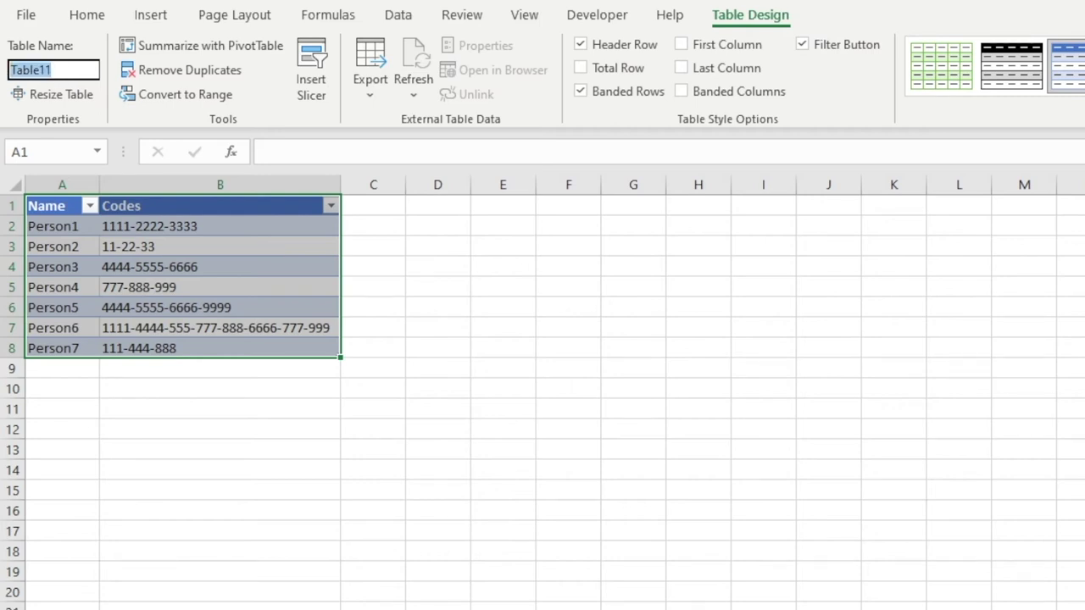
pyautogui.press('BackSpace')
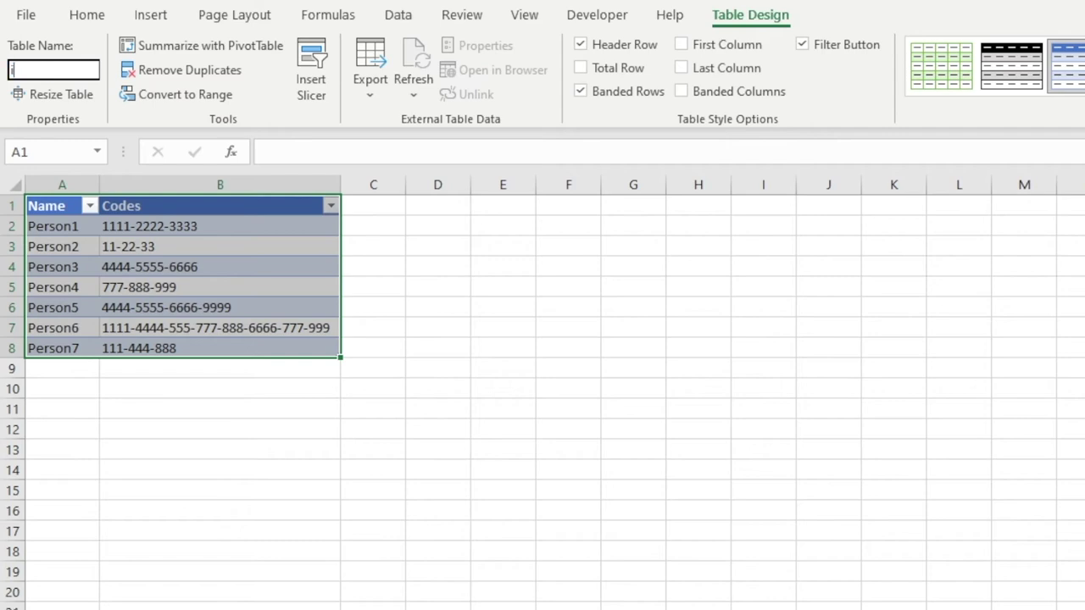
pyautogui.write('input_data')
pyautogui.press('Return')
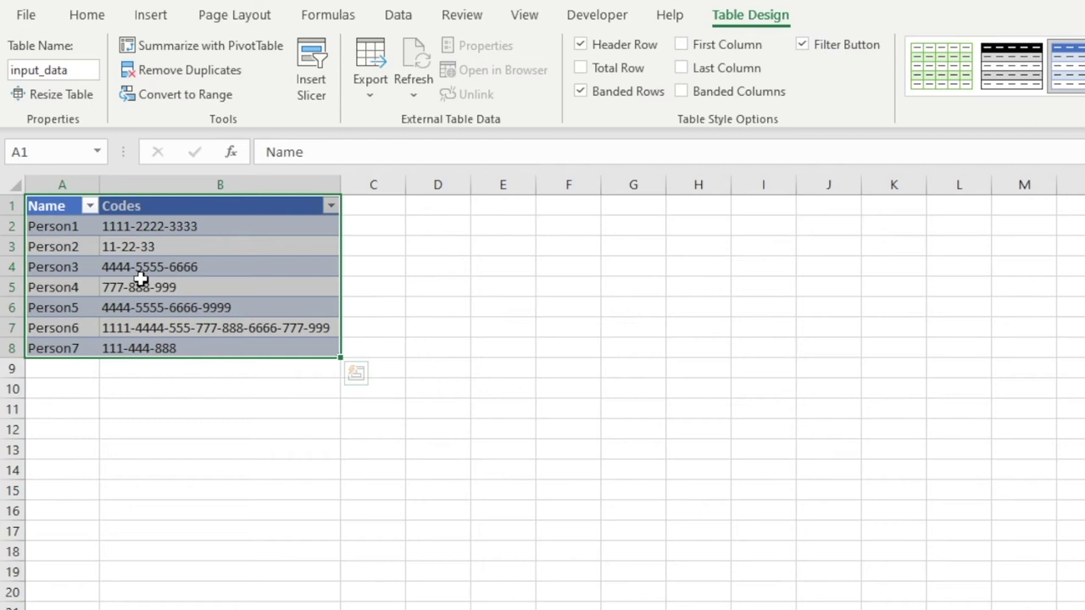
# Load the input_data table into the Power Query Editor as a query
pyautogui.click(191, 241)
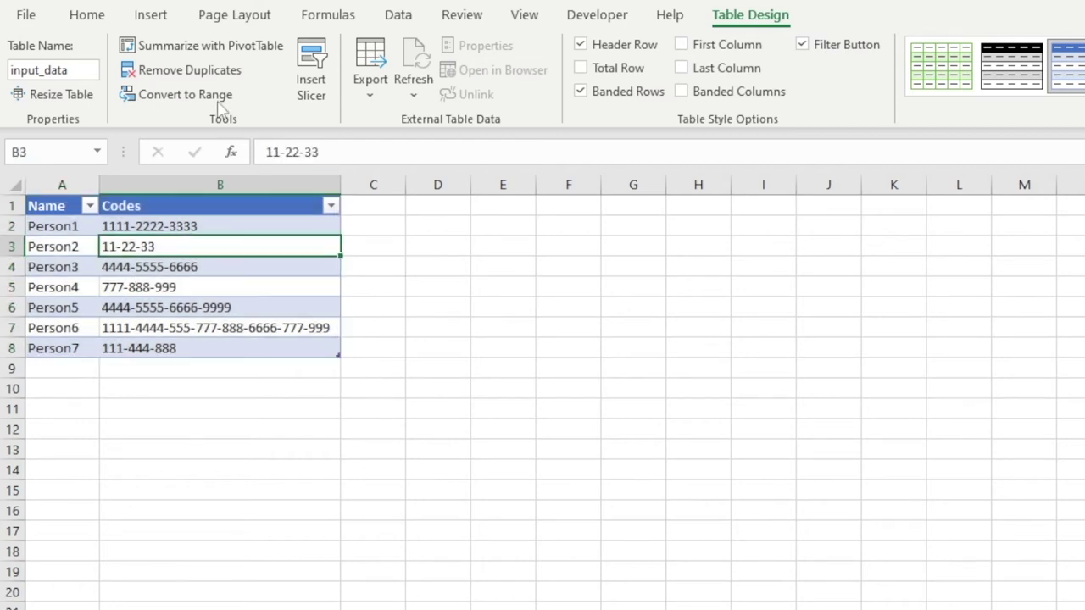
pyautogui.click(397, 19)
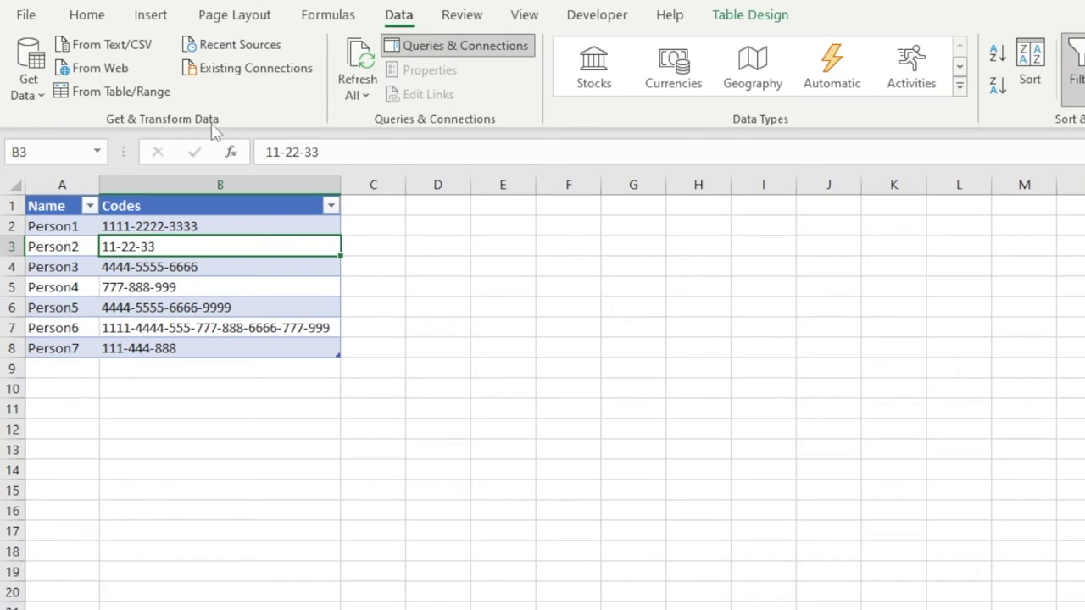
pyautogui.click(113, 93)
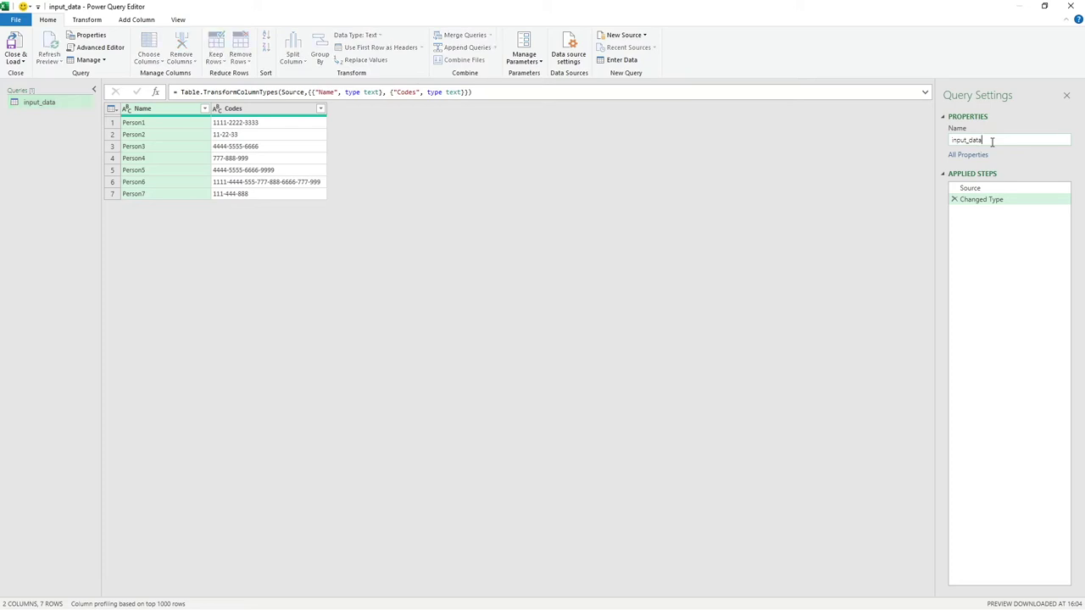
# Rename the input_data query as output
pyautogui.moveTo(992, 141); pyautogui.dragTo(954, 142)
pyautogui.click(992, 141)
pyautogui.write('output')
pyautogui.press('Return')
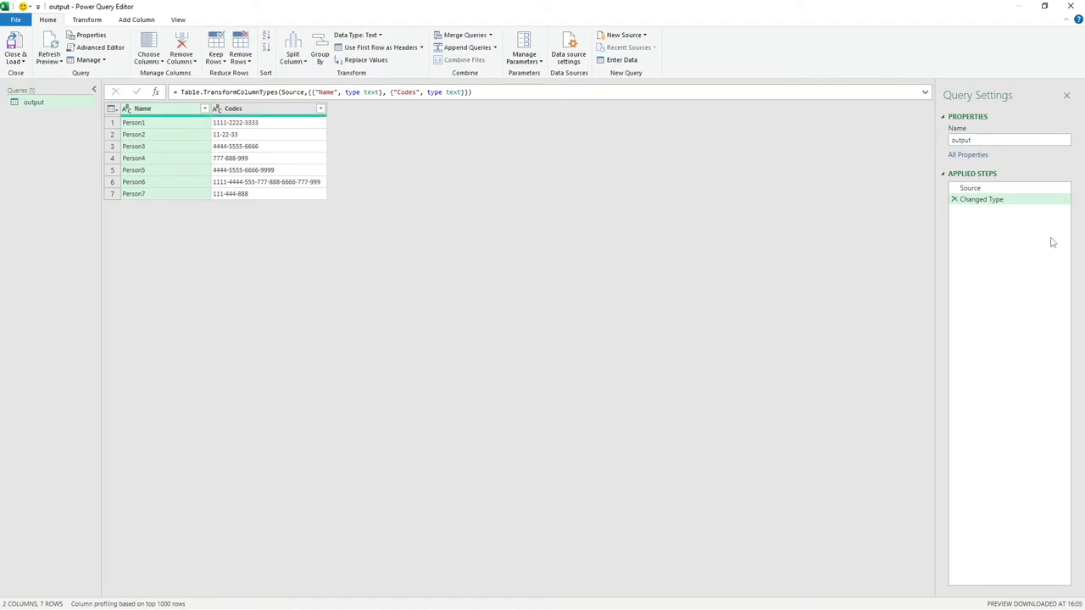
# Examine the formulas of the Source and Changed Type steps and the data type options of the Codes column
pyautogui.click(971, 188)
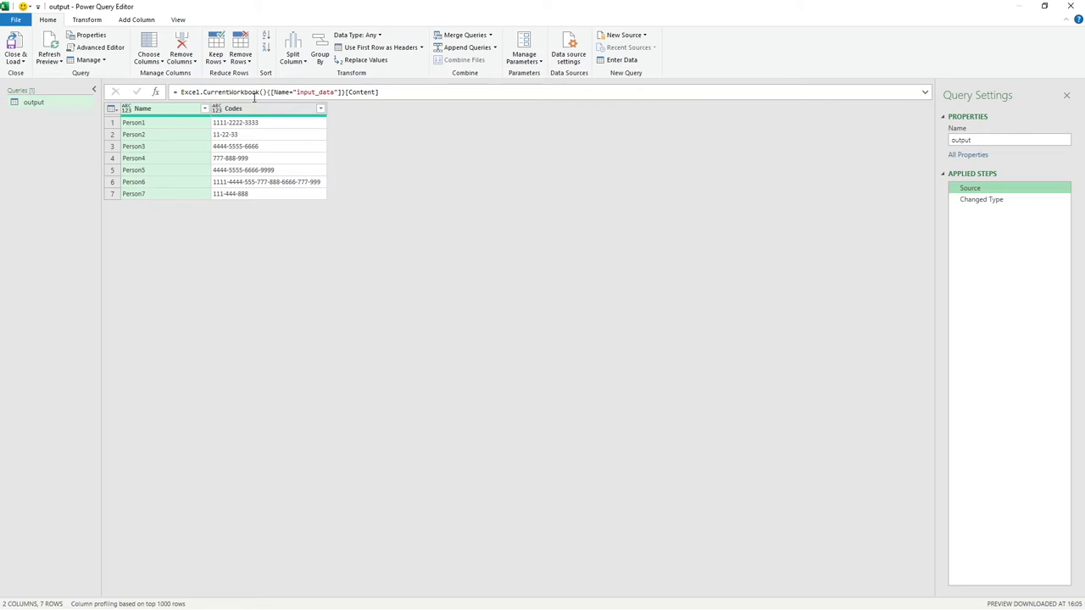
pyautogui.click(280, 93)
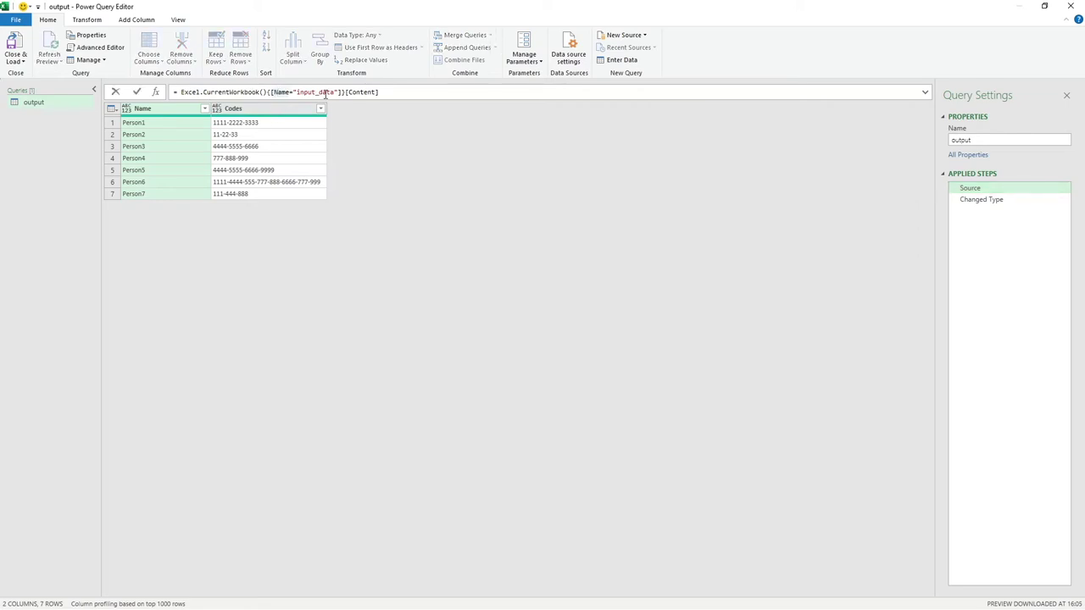
pyautogui.moveTo(304, 94); pyautogui.dragTo(290, 93)
pyautogui.click(326, 91)
pyautogui.click(999, 202)
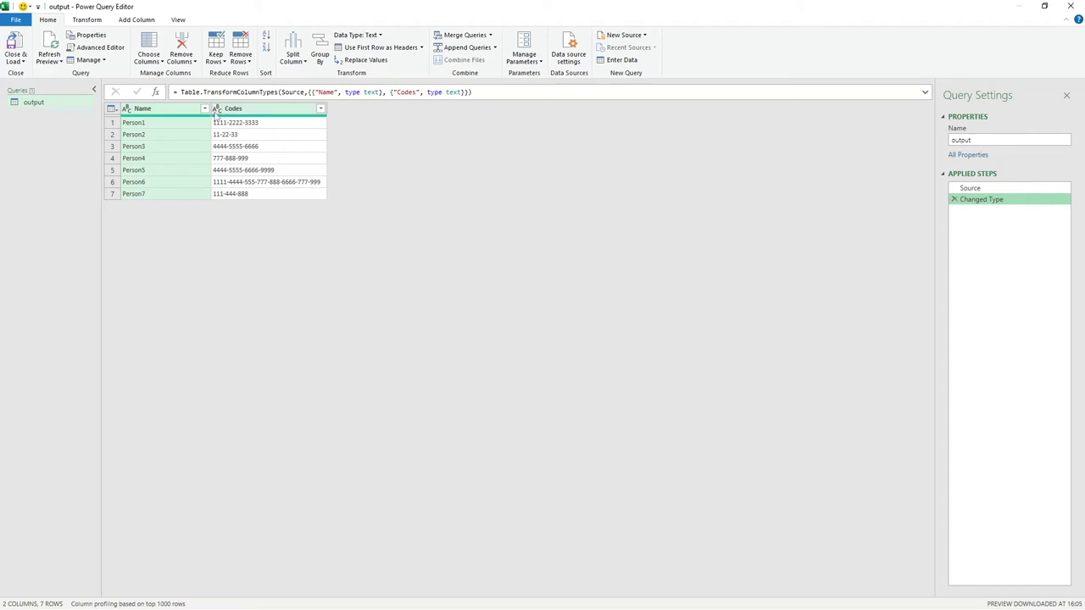
pyautogui.click(218, 109)
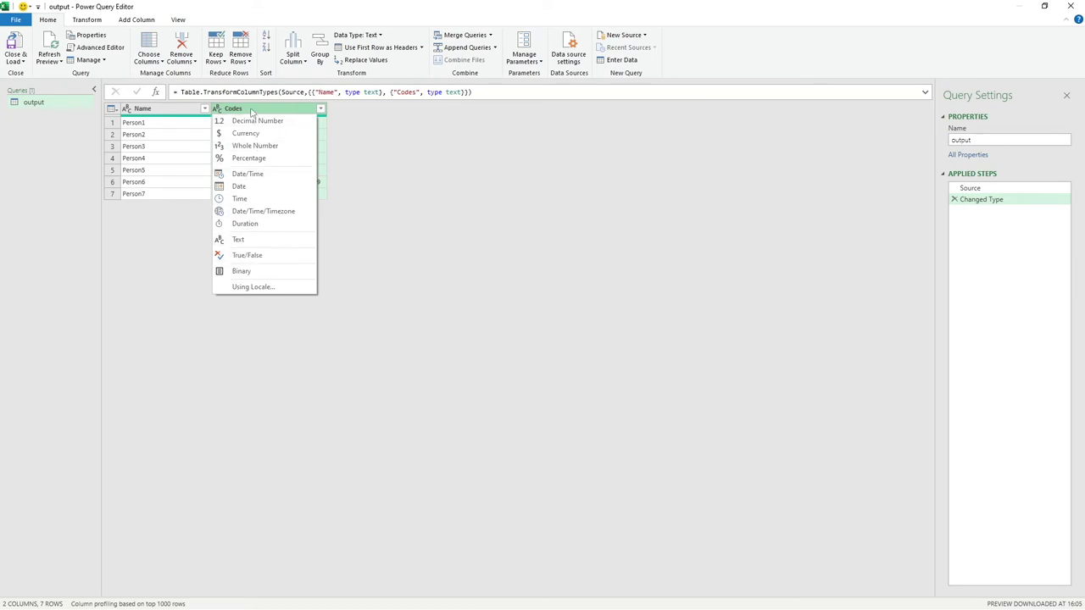
pyautogui.click(251, 111)
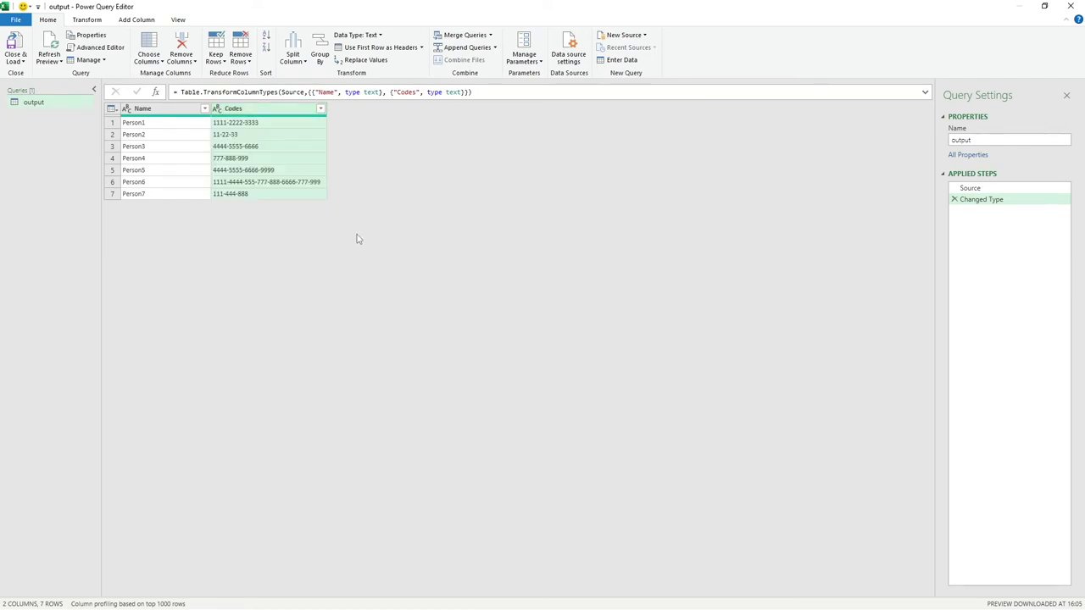
# Load the output query to a new worksheet and place that sheet after the input sheet
pyautogui.click(15, 48)
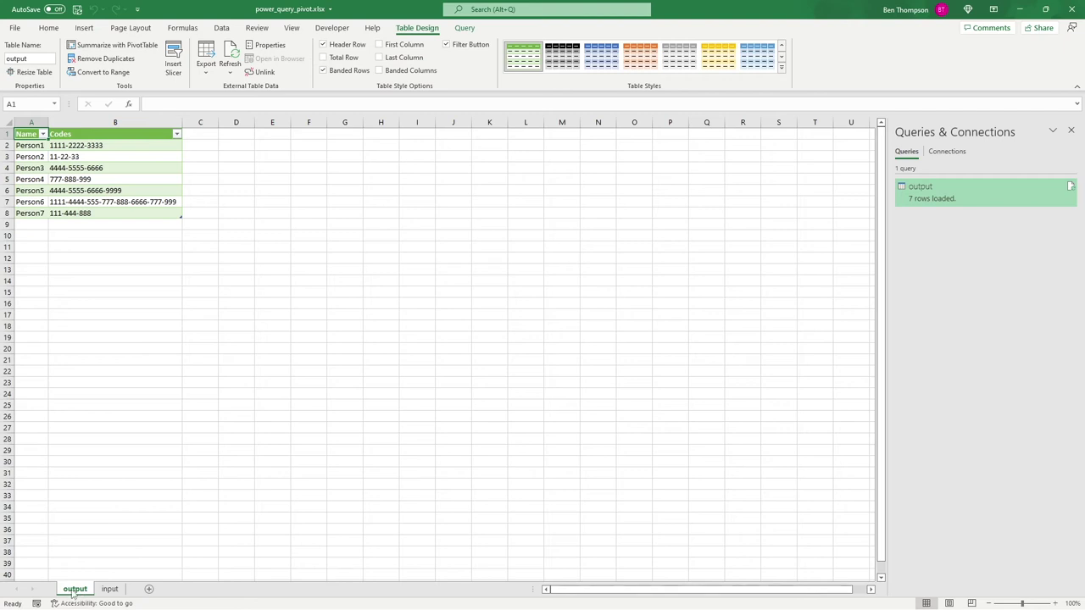
pyautogui.moveTo(71, 595); pyautogui.dragTo(128, 595)
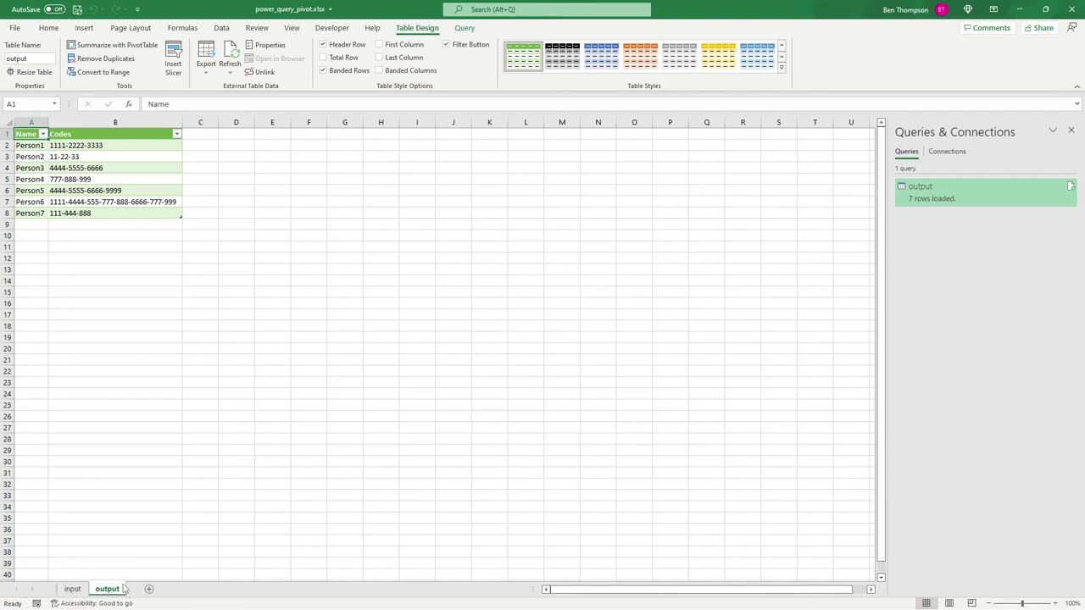
# Compare the source table on the input sheet with the loaded table on the output sheet
pyautogui.click(73, 589)
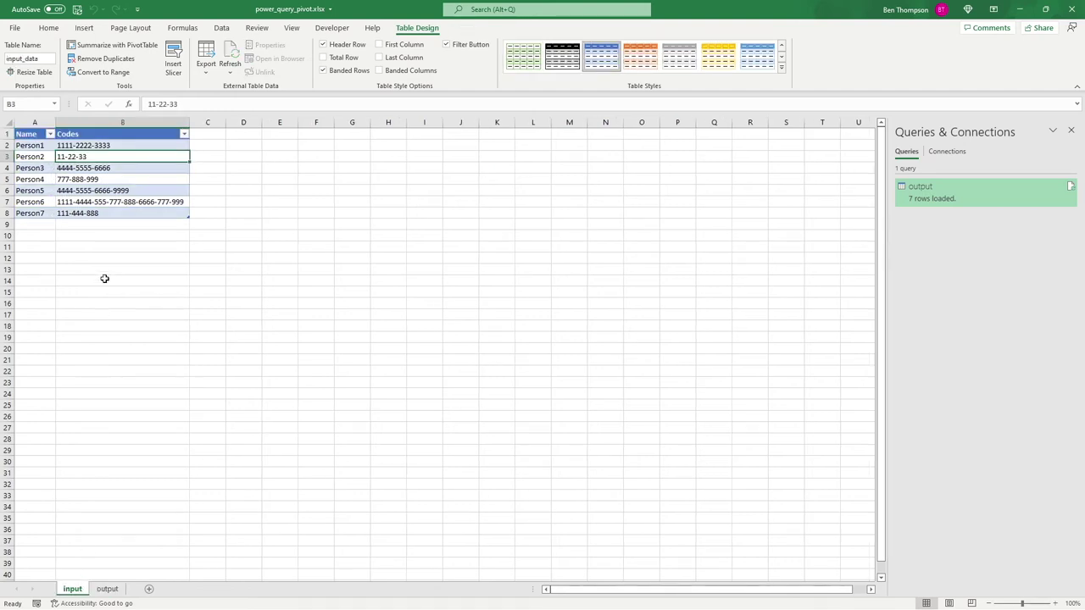
pyautogui.click(92, 145)
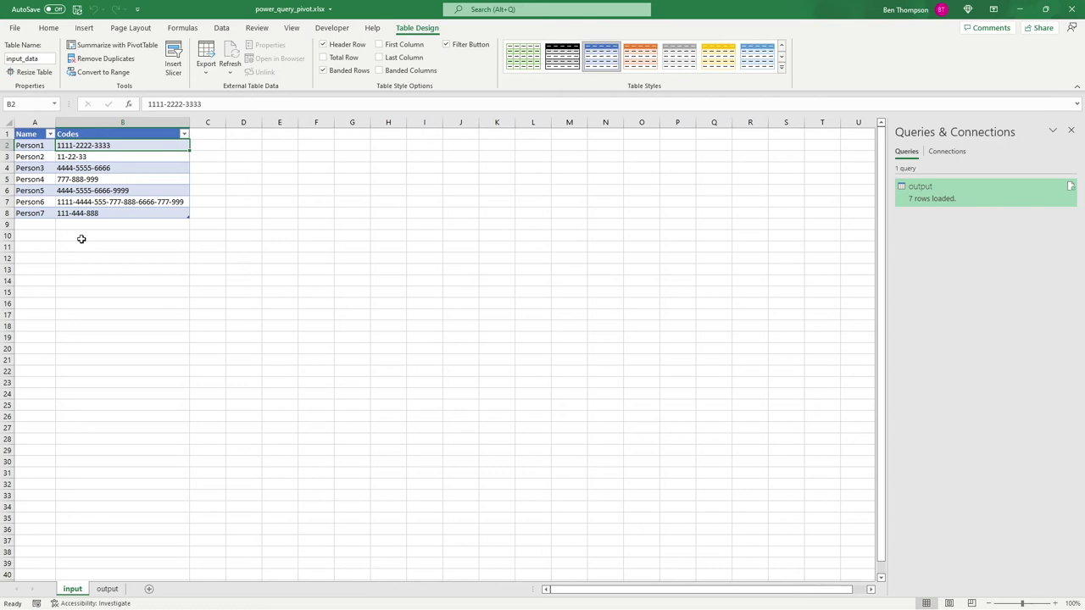
pyautogui.click(109, 589)
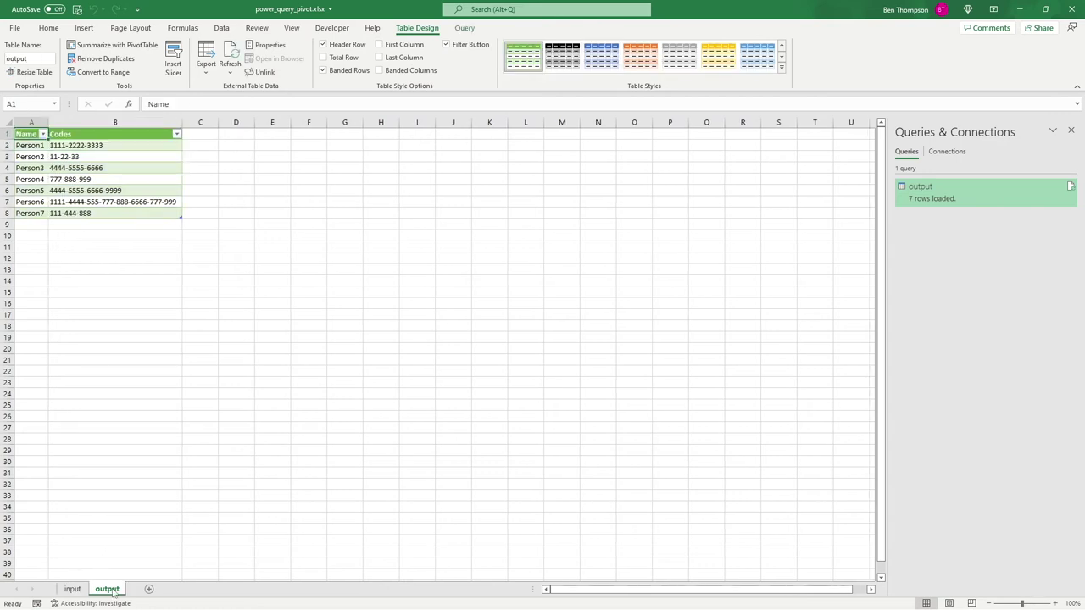
pyautogui.click(113, 175)
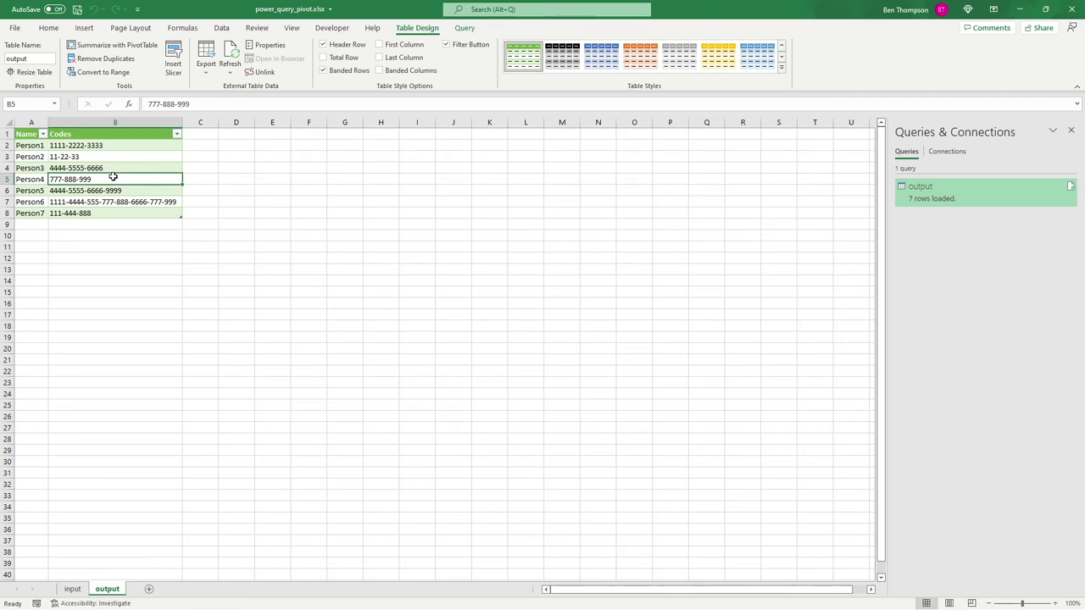
pyautogui.click(72, 589)
pyautogui.click(29, 225)
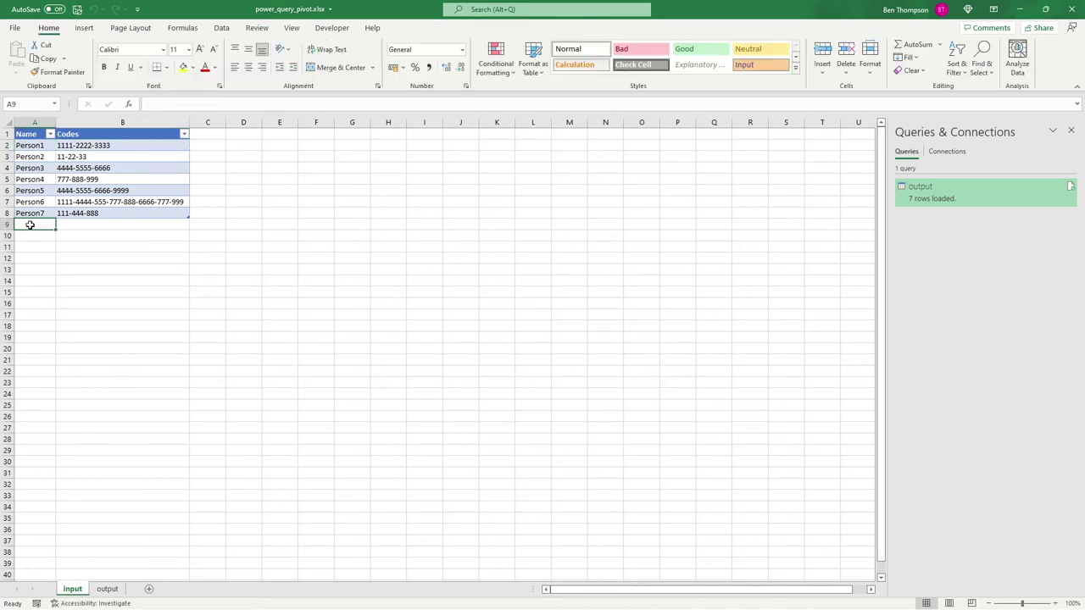
pyautogui.write('Person8')
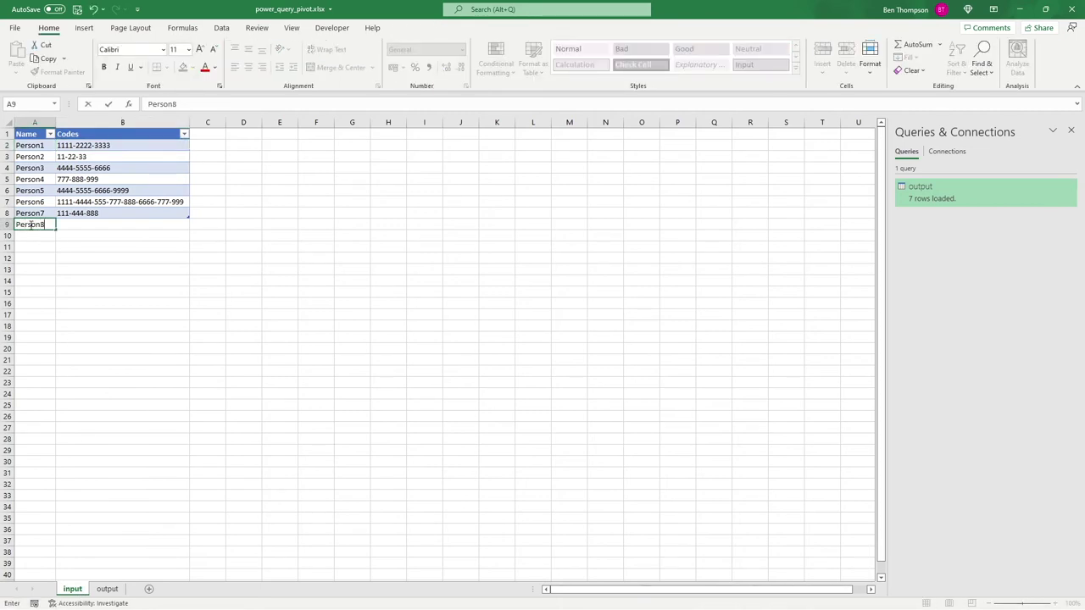
pyautogui.press('Tab')
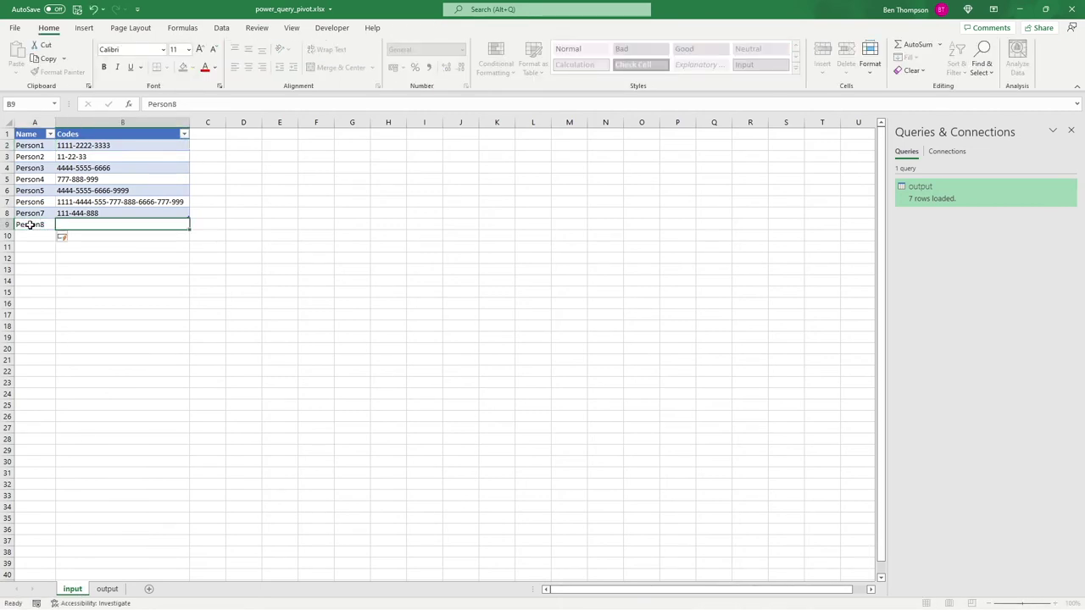
pyautogui.write('44')
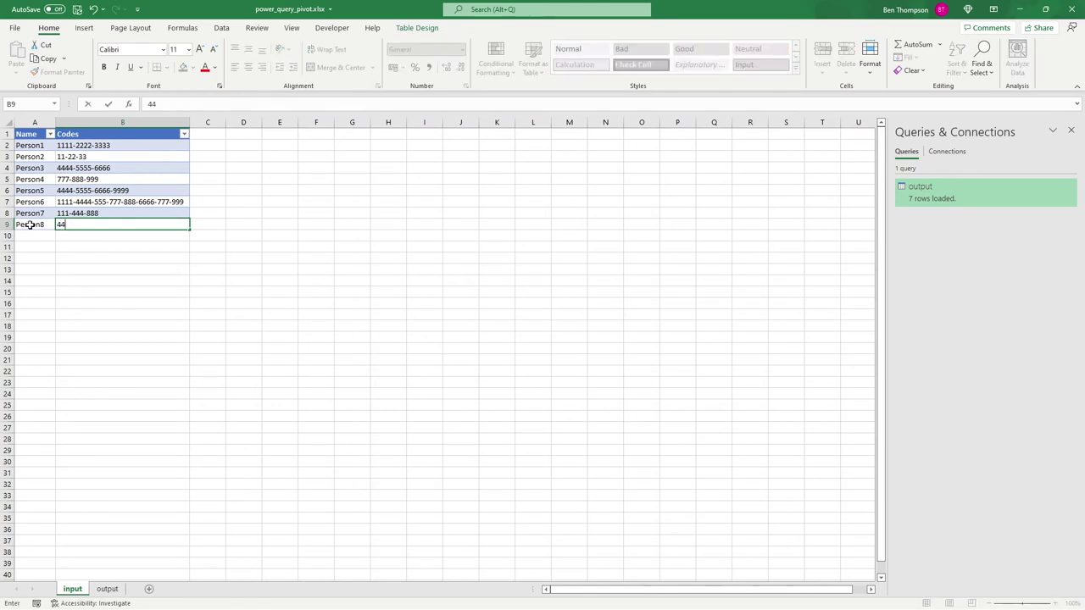
pyautogui.write('44-5555-6666')
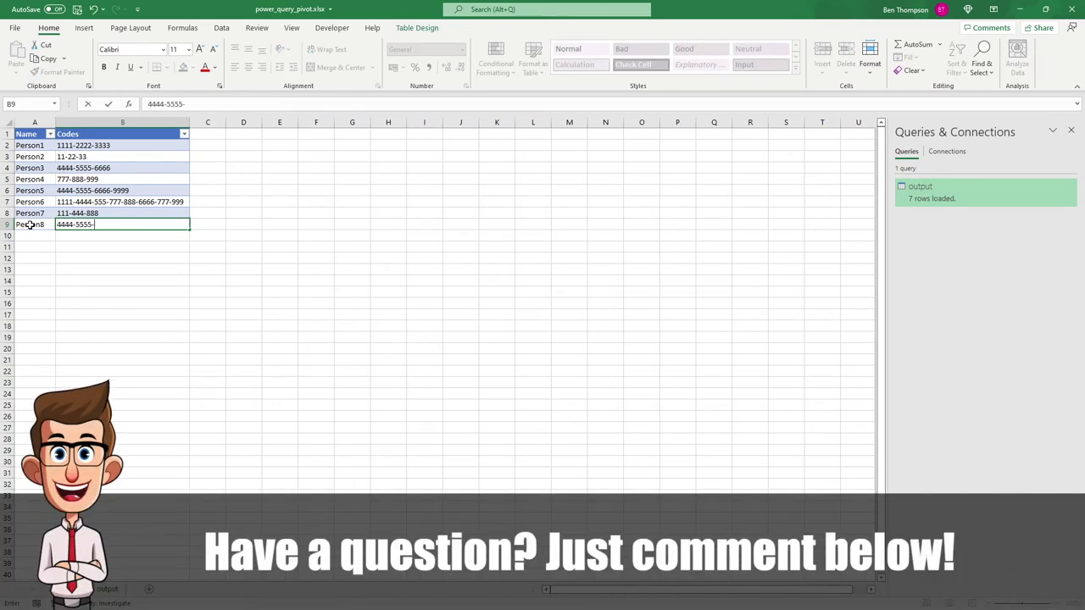
pyautogui.press('Return')
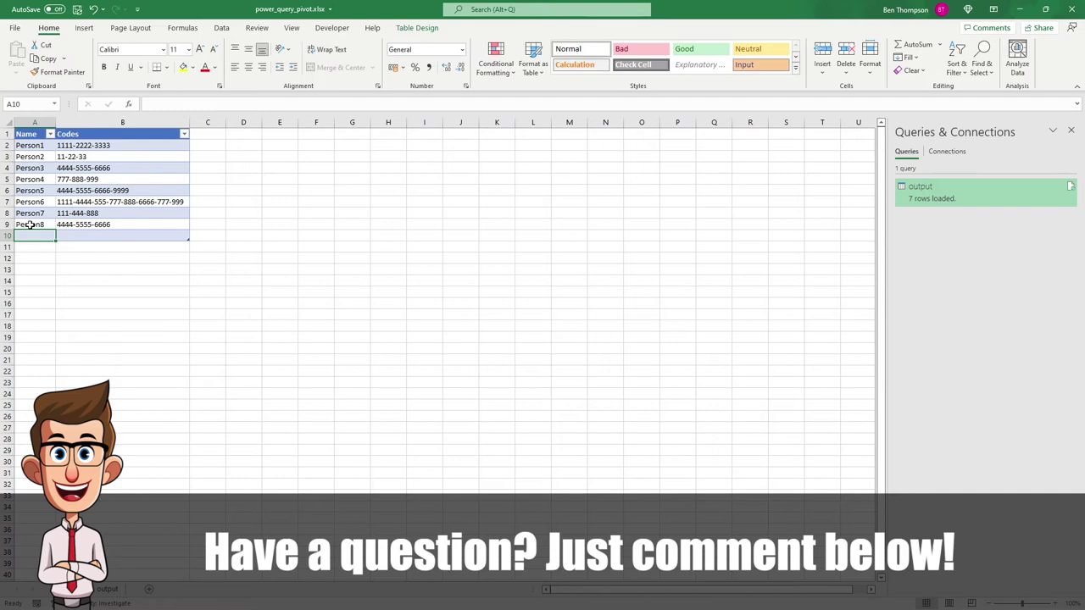
pyautogui.hotkey('ctrl', 'z')
pyautogui.click(243, 270)
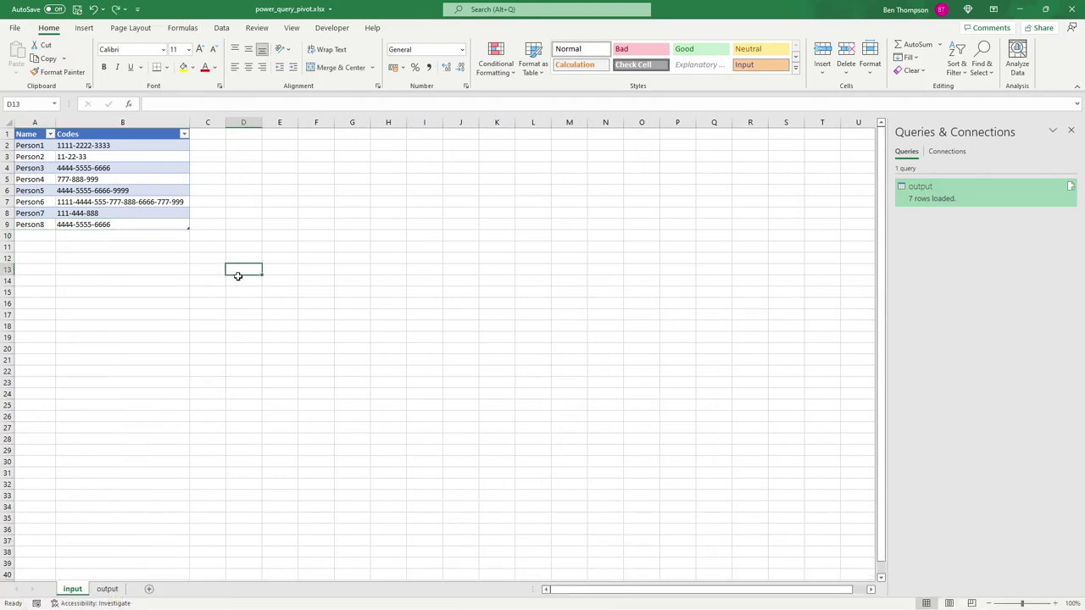
# Refresh the table on the output sheet to bring in the added Person8 row
pyautogui.click(119, 589)
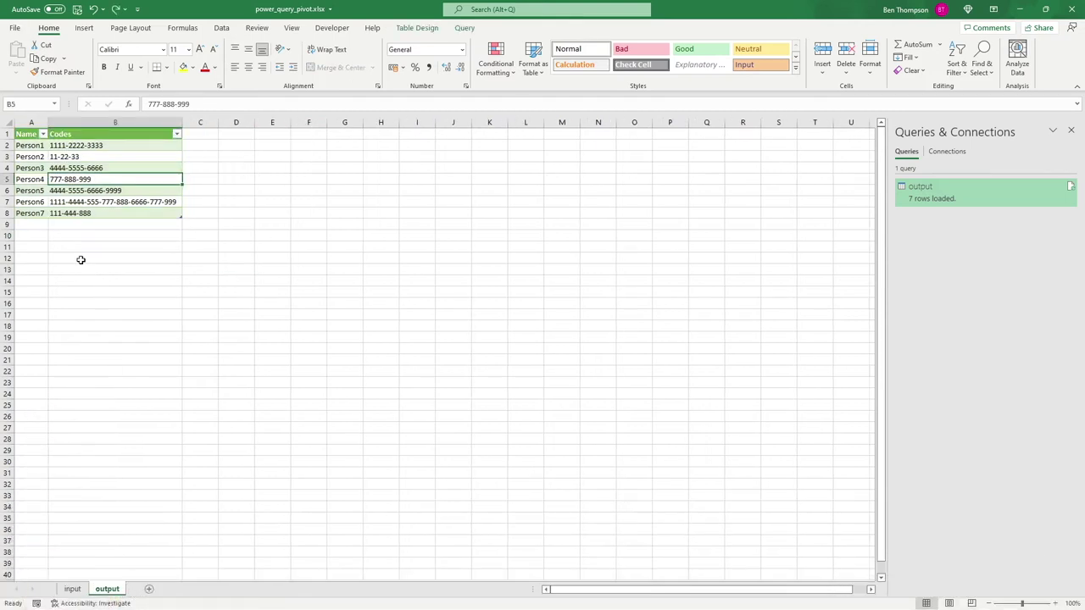
pyautogui.rightClick(67, 179)
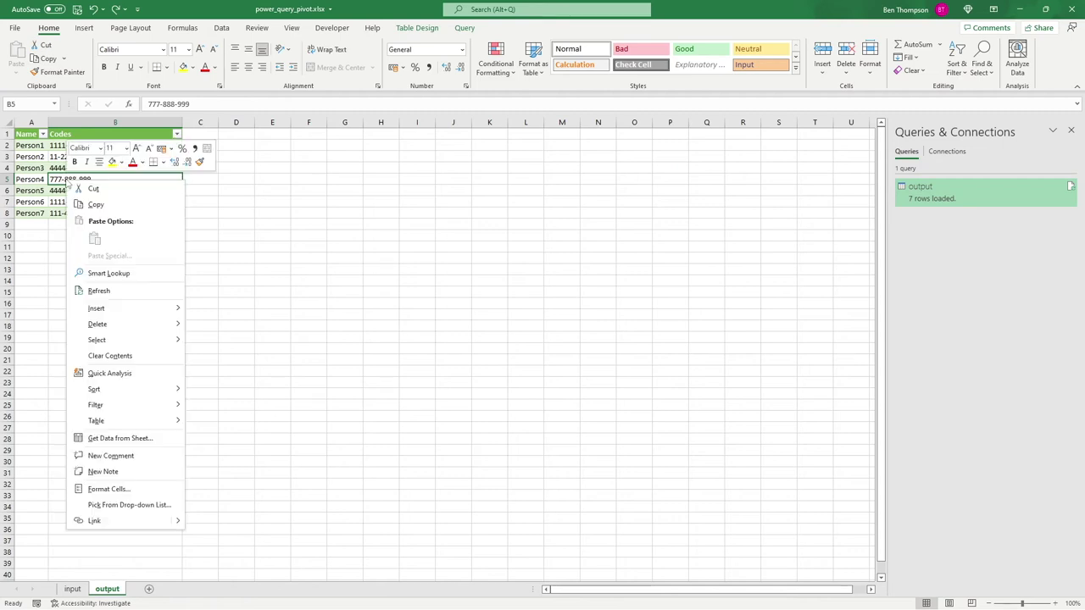
pyautogui.click(99, 291)
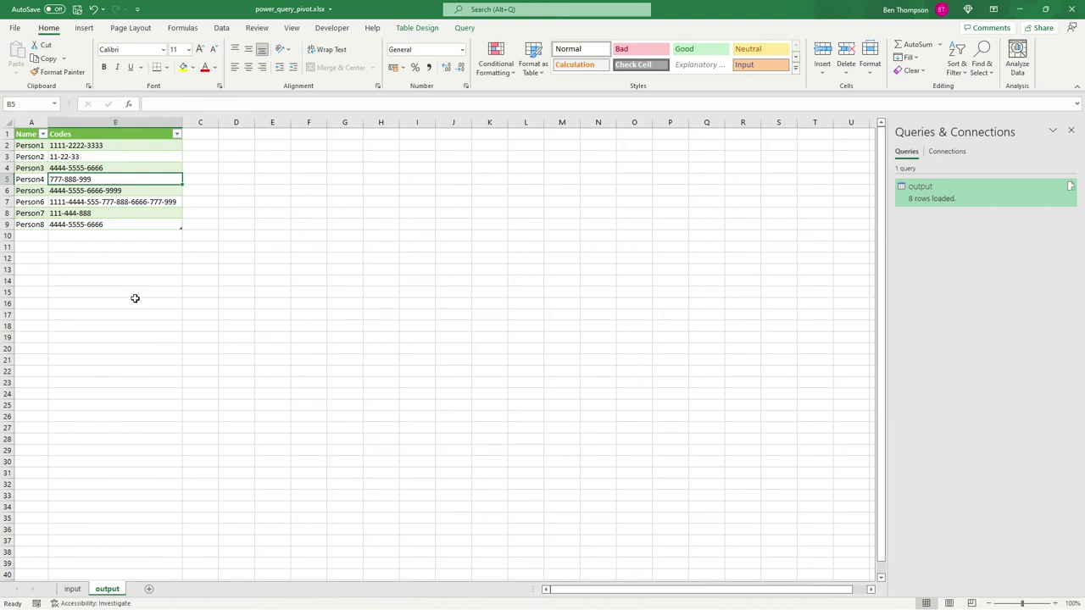
# Delete the Person8 row from the input sheet's table and refresh the table on the output sheet
pyautogui.click(73, 588)
pyautogui.rightClick(38, 225)
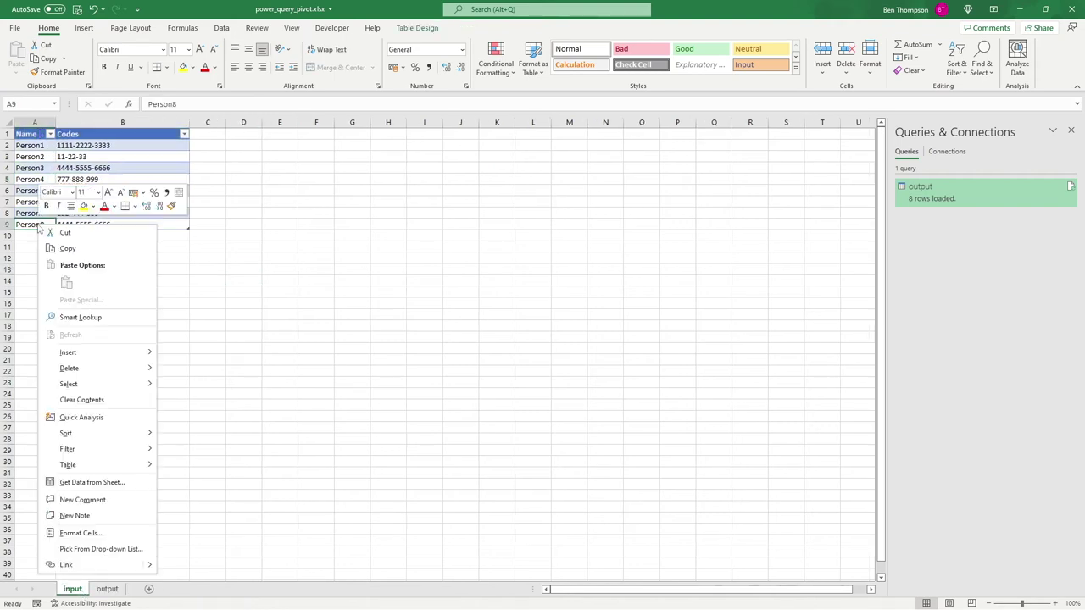
pyautogui.moveTo(82, 375)
pyautogui.click(194, 384)
pyautogui.click(107, 589)
pyautogui.rightClick(78, 180)
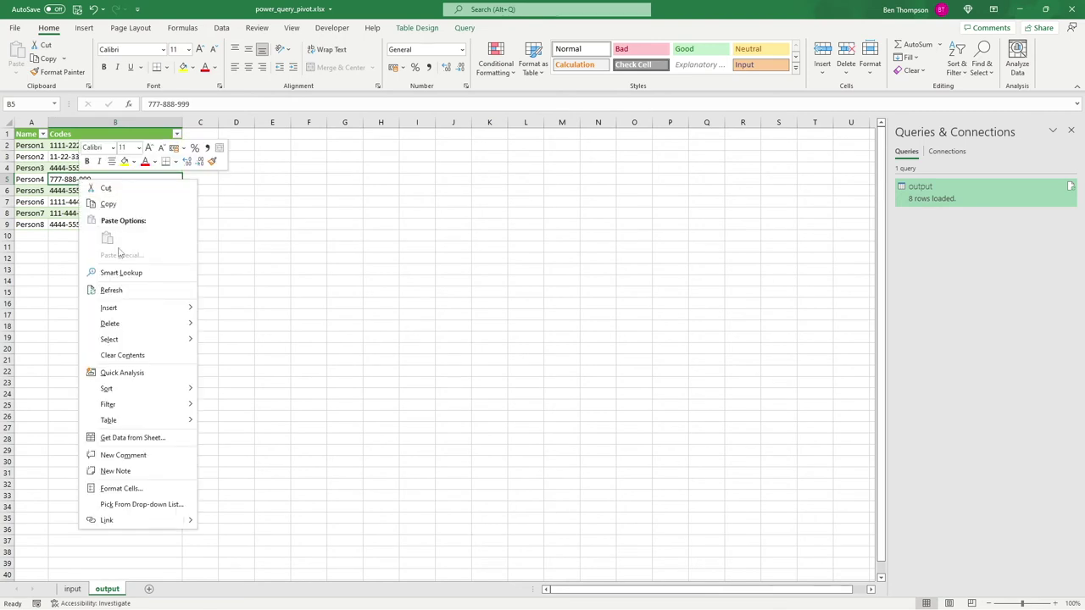
pyautogui.click(117, 286)
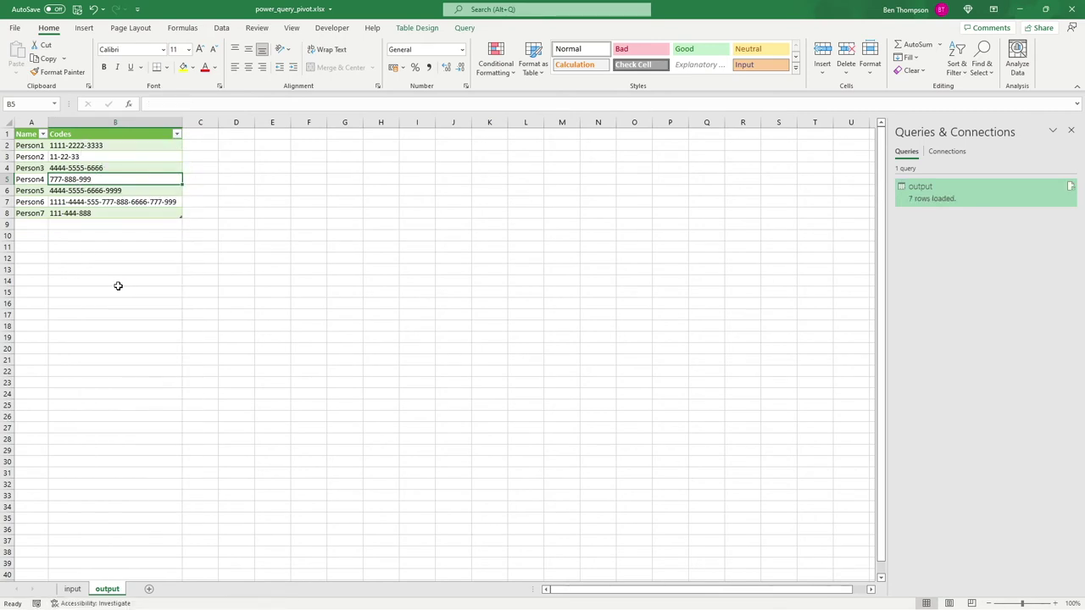
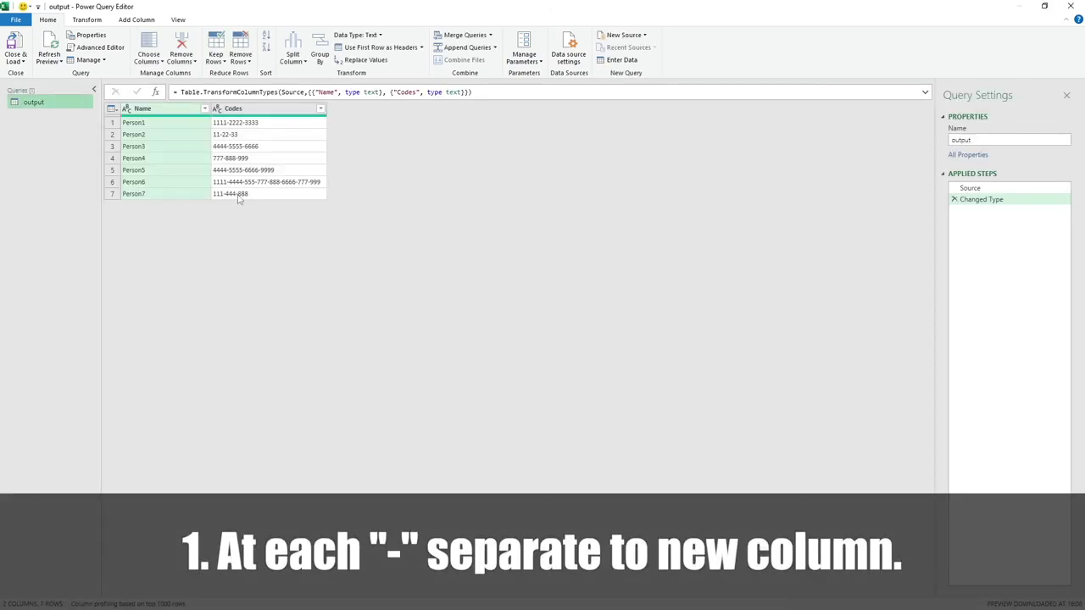
# Start a split of the Codes column by delimiter in the Power Query Editor, with a hyphen as the custom delimiter
pyautogui.rightClick(257, 112)
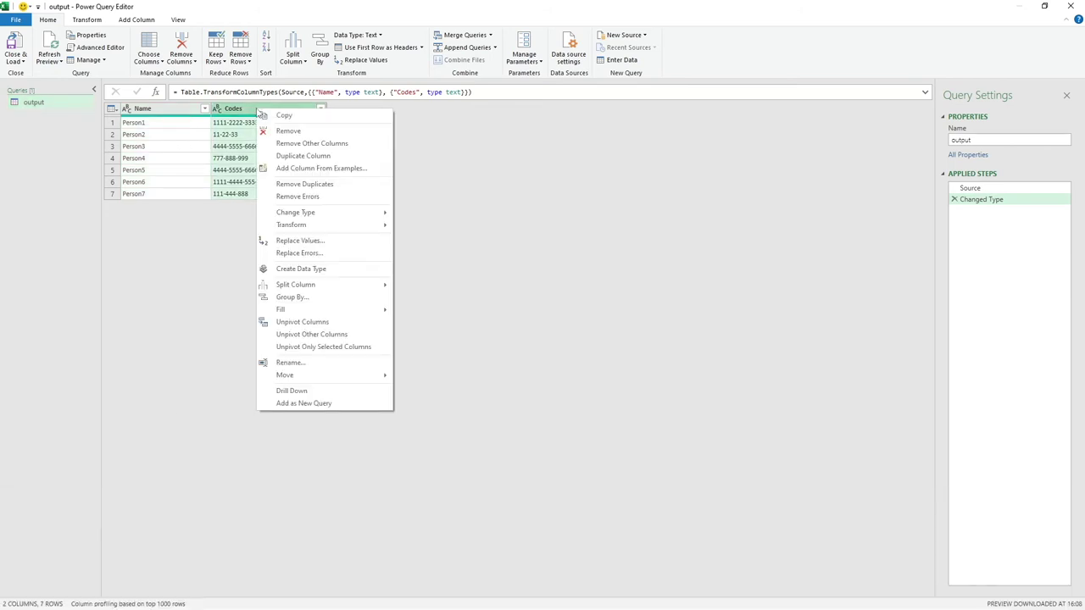
pyautogui.click(243, 112)
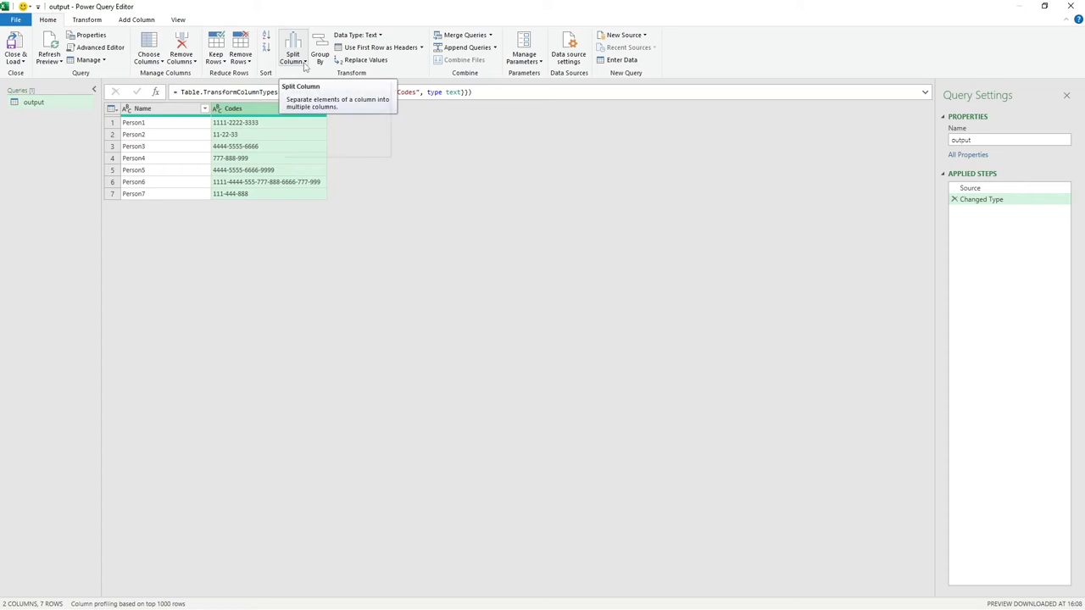
pyautogui.click(305, 67)
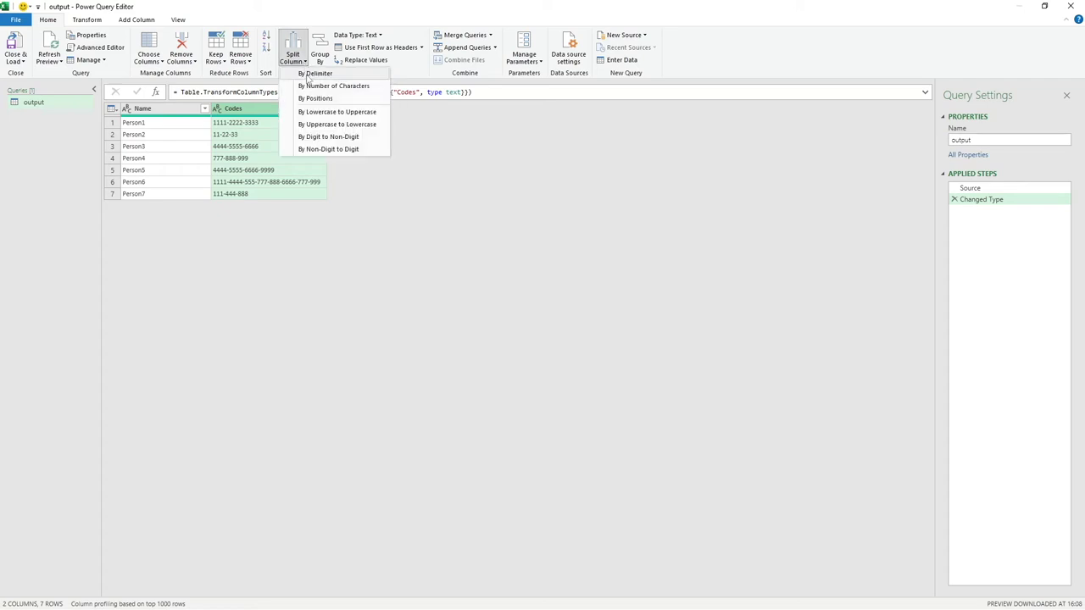
pyautogui.click(310, 74)
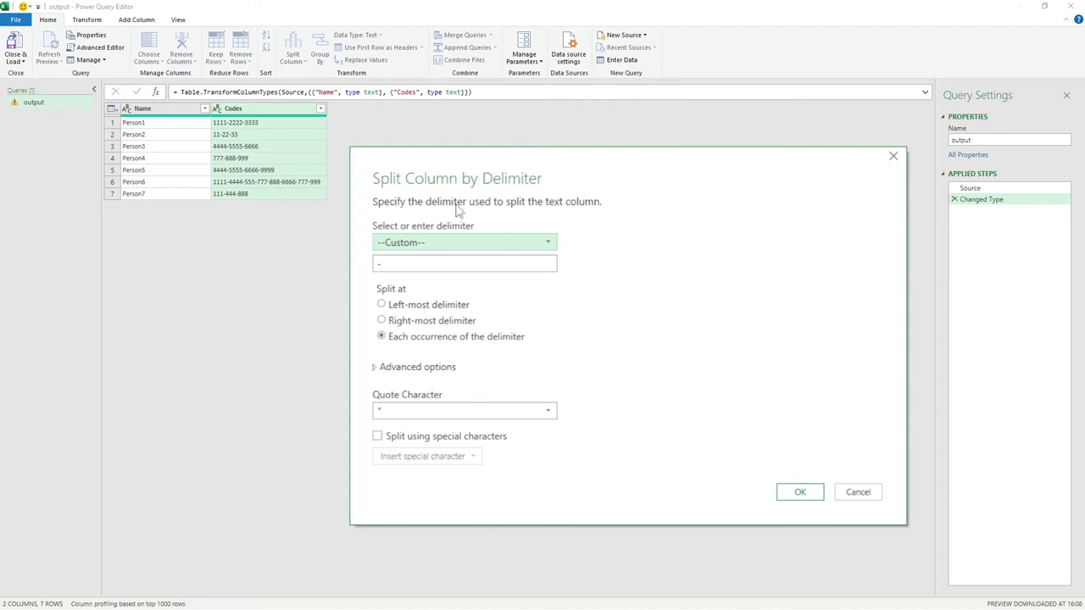
pyautogui.click(450, 246)
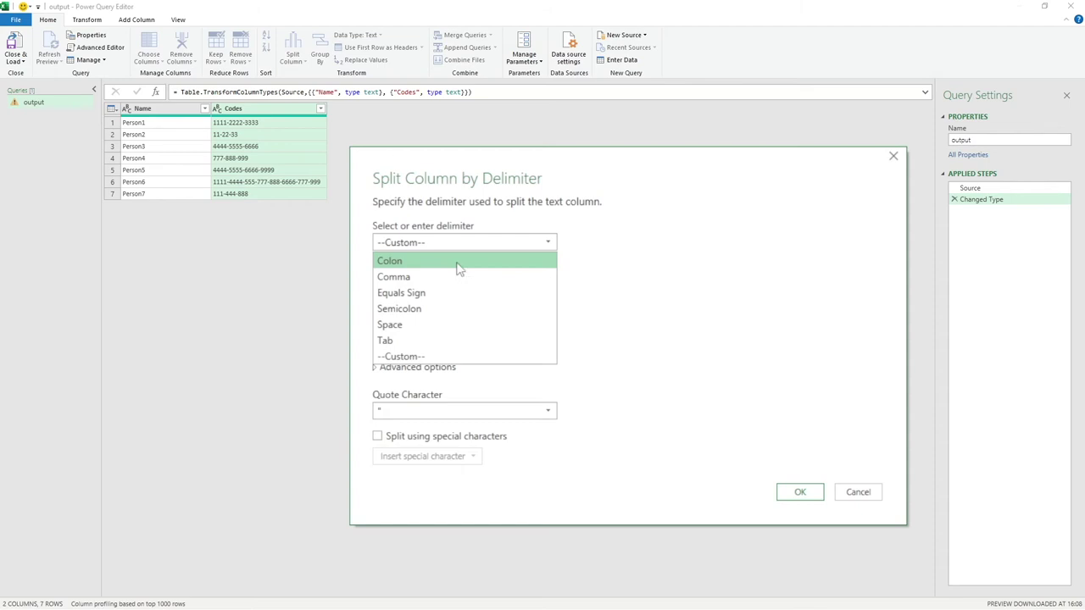
pyautogui.click(671, 274)
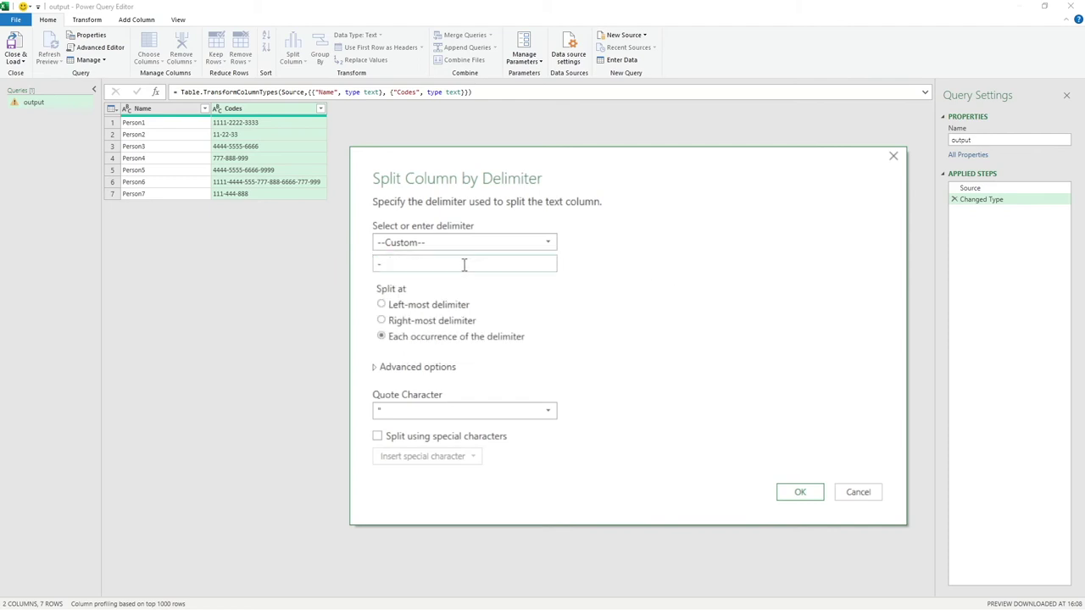
pyautogui.doubleClick(395, 263)
pyautogui.write('£')
pyautogui.press('BackSpace')
pyautogui.write('-')
# Set the split to each occurrence of the delimiter and apply it to the Codes column
pyautogui.press('Tab')
pyautogui.press('Up')
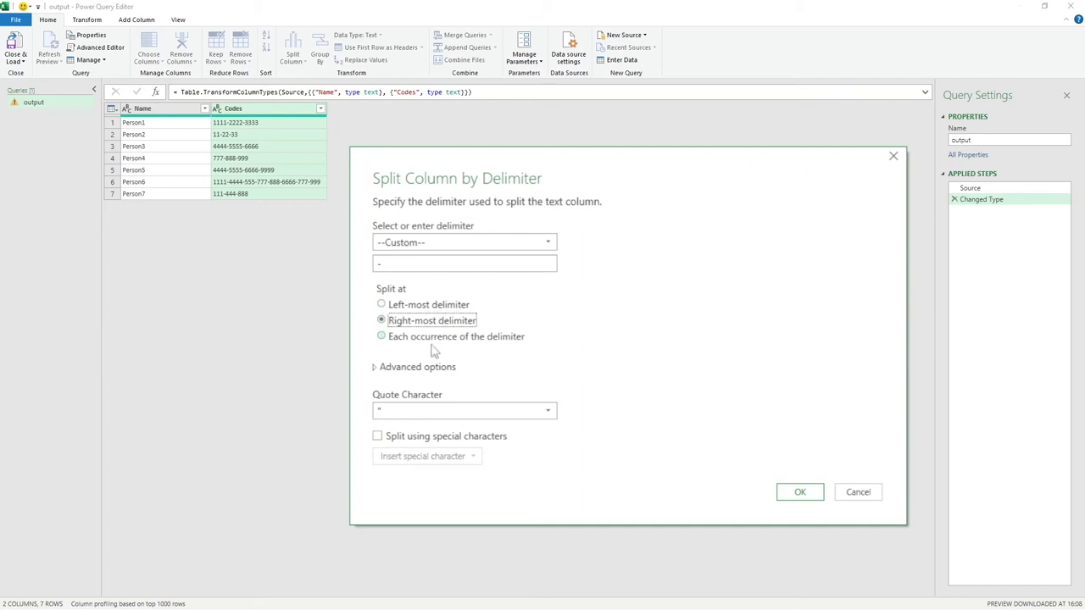
pyautogui.click(389, 338)
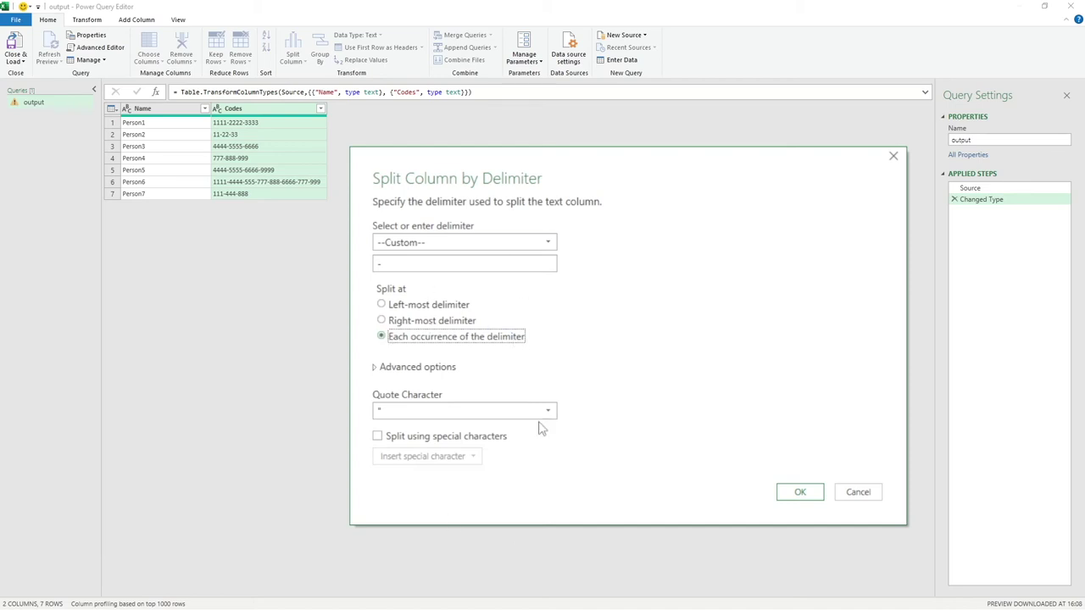
pyautogui.click(801, 494)
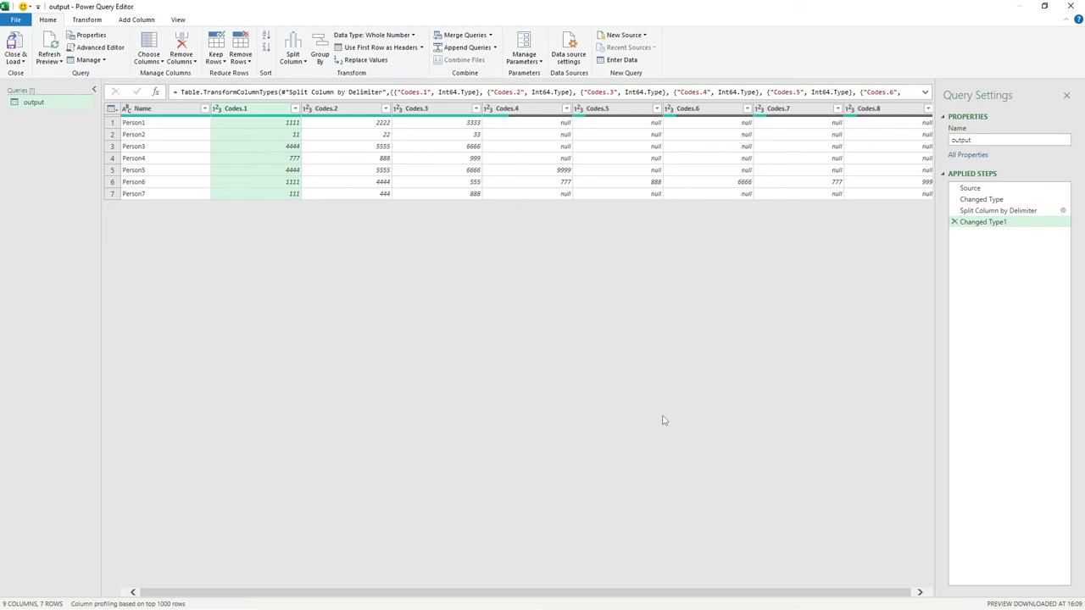
# Examine how the codes are distributed across the split columns, comparing the Person6 and Person1 rows
pyautogui.moveTo(513, 594); pyautogui.dragTo(673, 594)
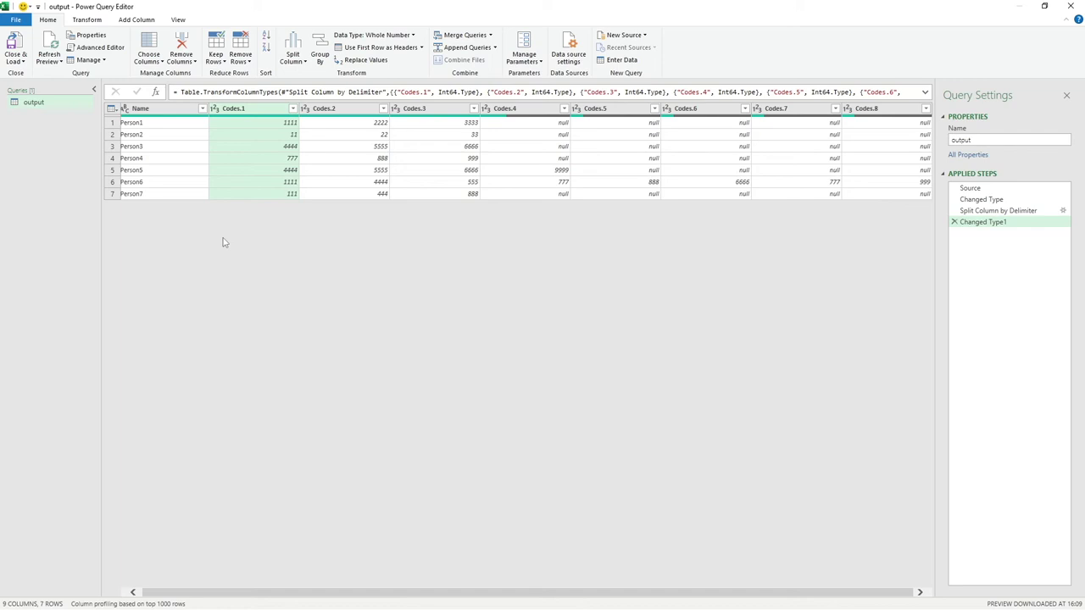
pyautogui.click(113, 184)
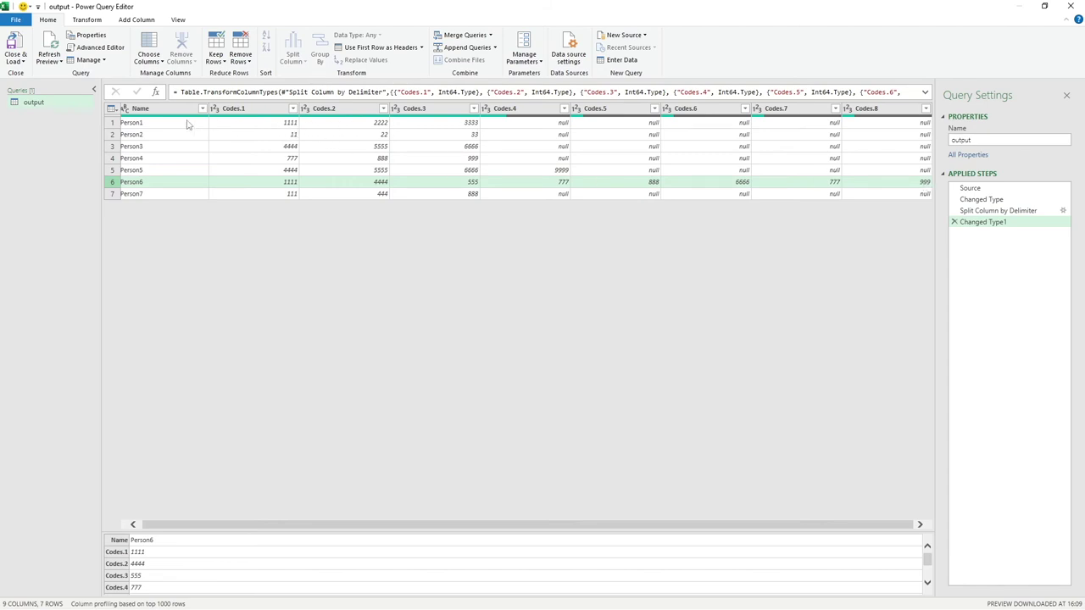
pyautogui.click(112, 123)
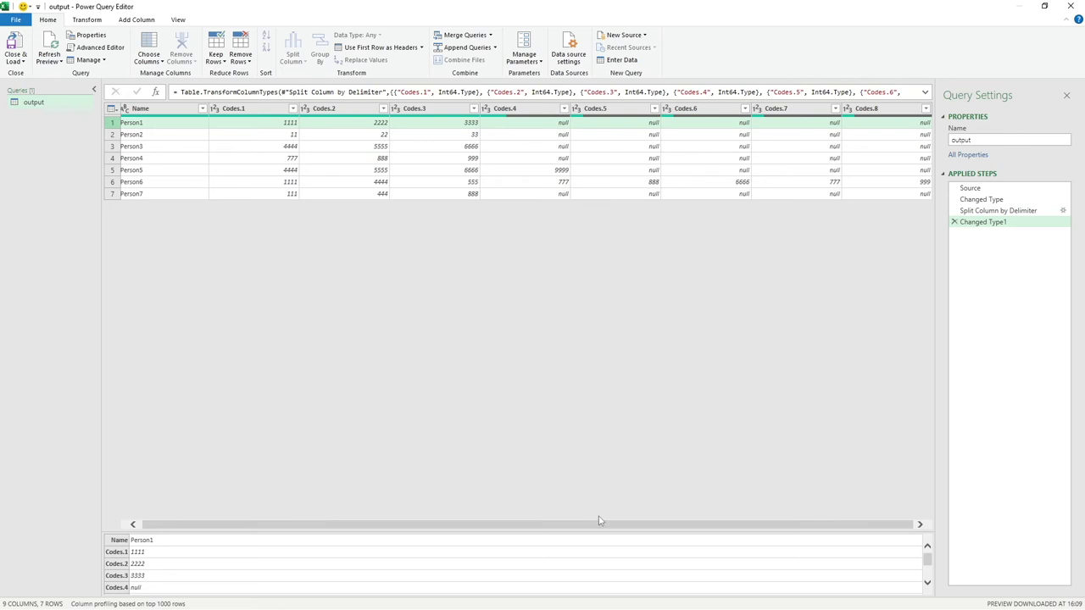
pyautogui.moveTo(600, 526); pyautogui.dragTo(470, 528)
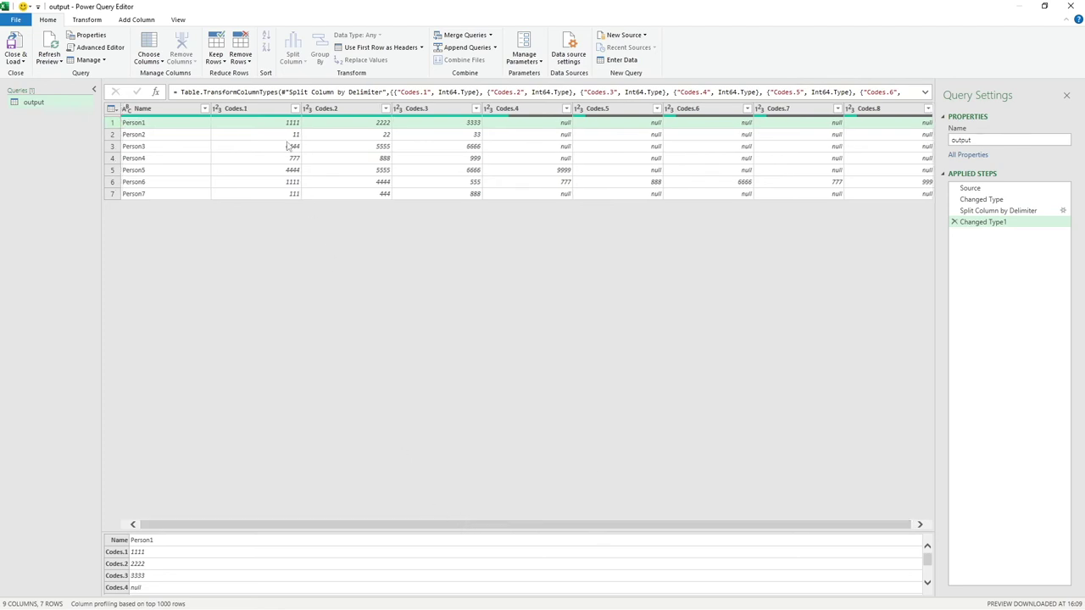
pyautogui.click(268, 114)
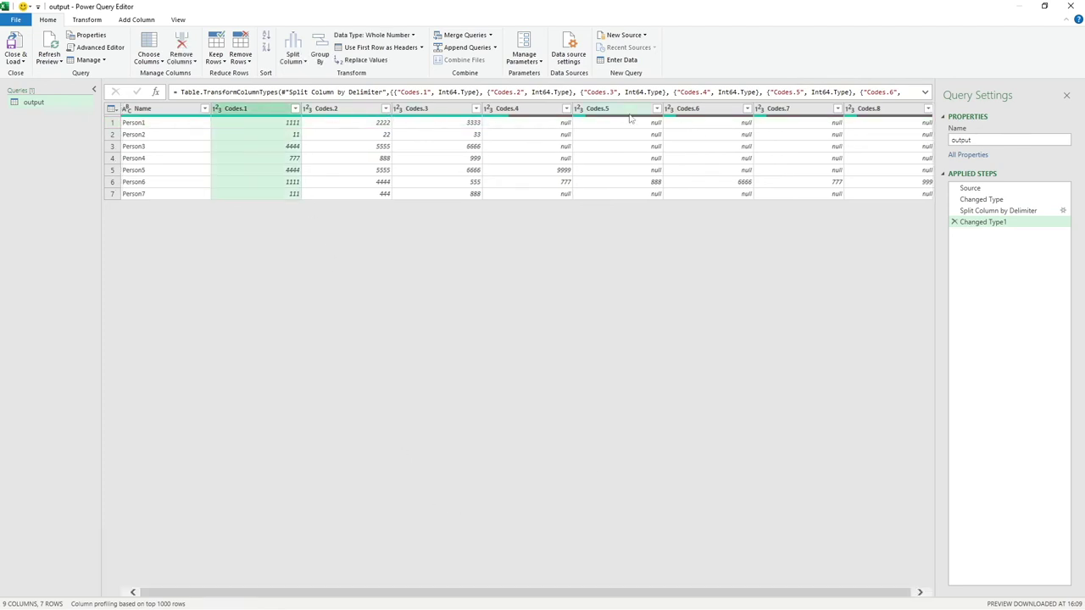
# Unpivot all columns other than Name so each code gets its own row
pyautogui.click(170, 113)
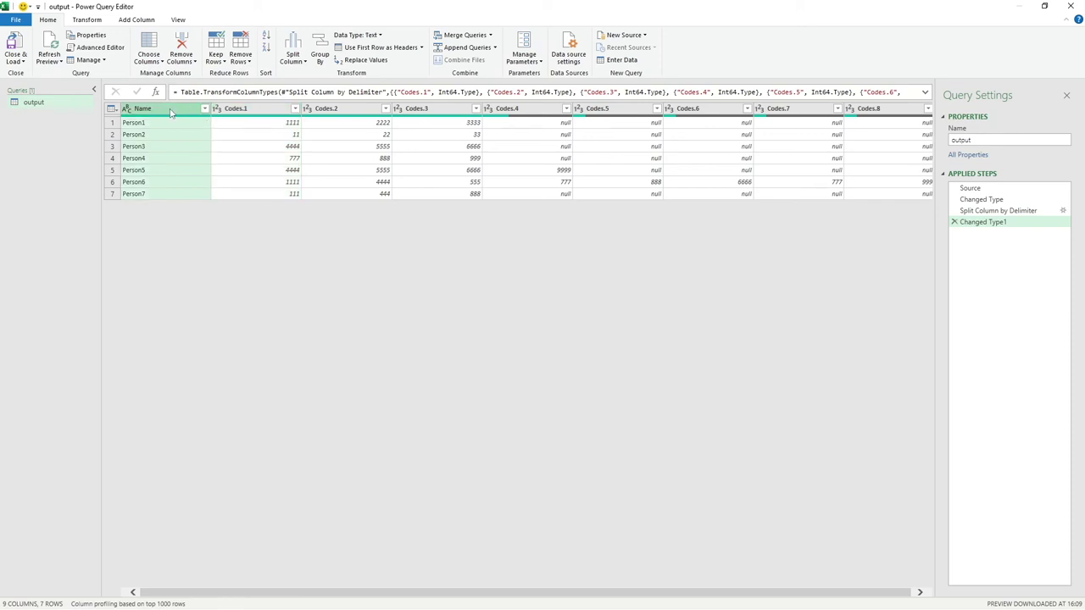
pyautogui.rightClick(170, 111)
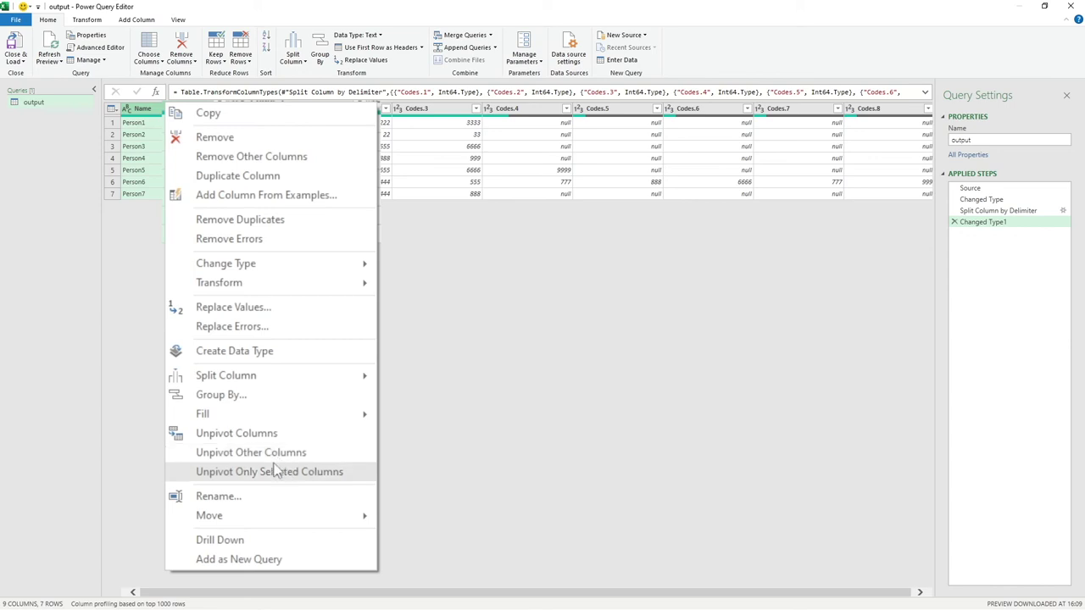
pyautogui.click(303, 456)
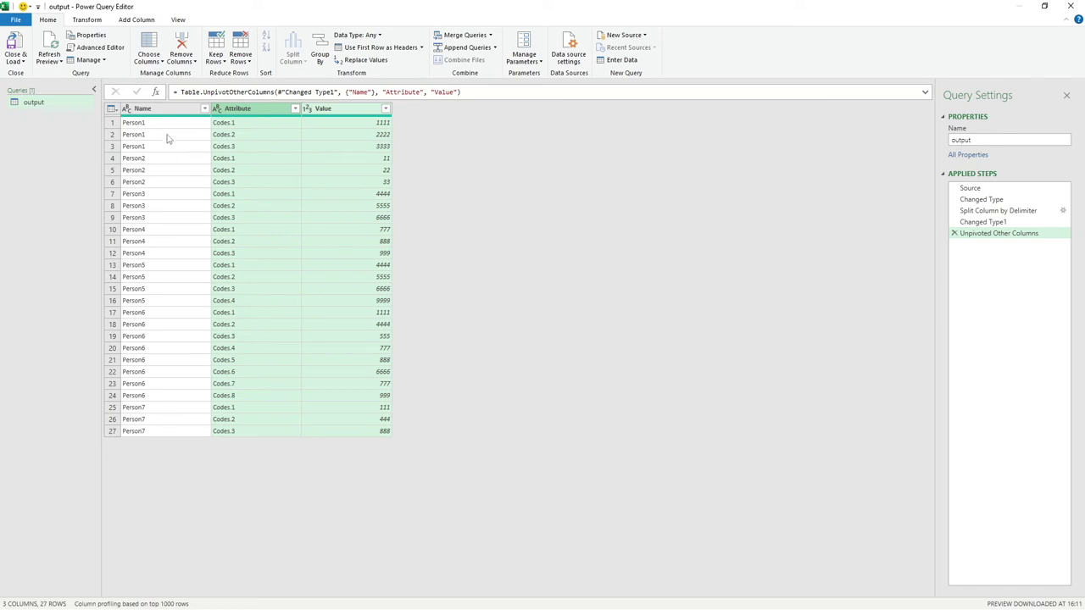
# Inspect the unpivoted rows for Person1 and Person6, checking the codes against each repeated name
pyautogui.click(113, 125)
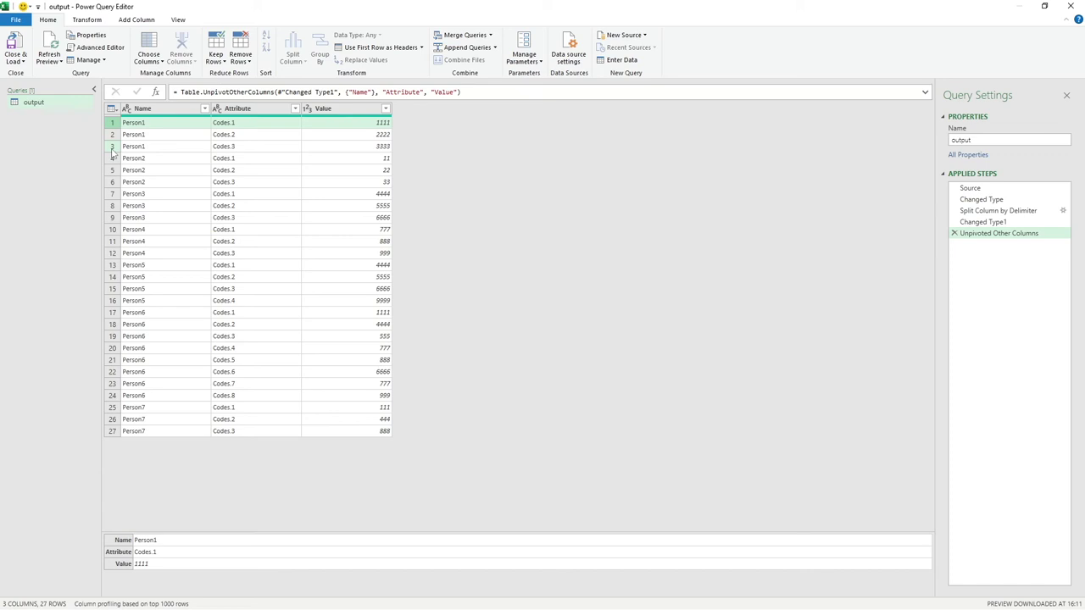
pyautogui.click(112, 148)
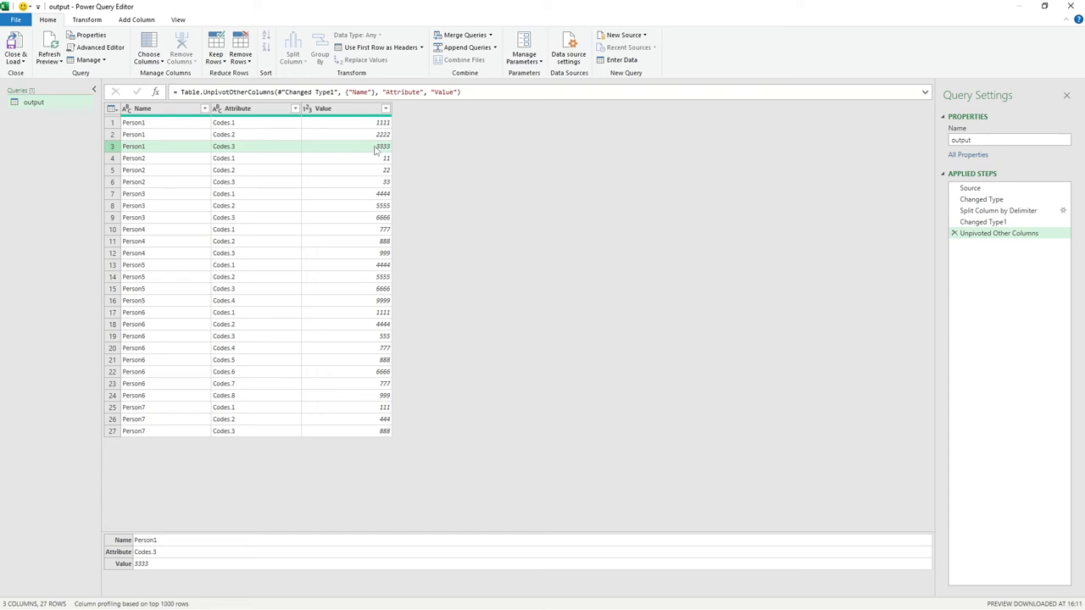
pyautogui.click(156, 314)
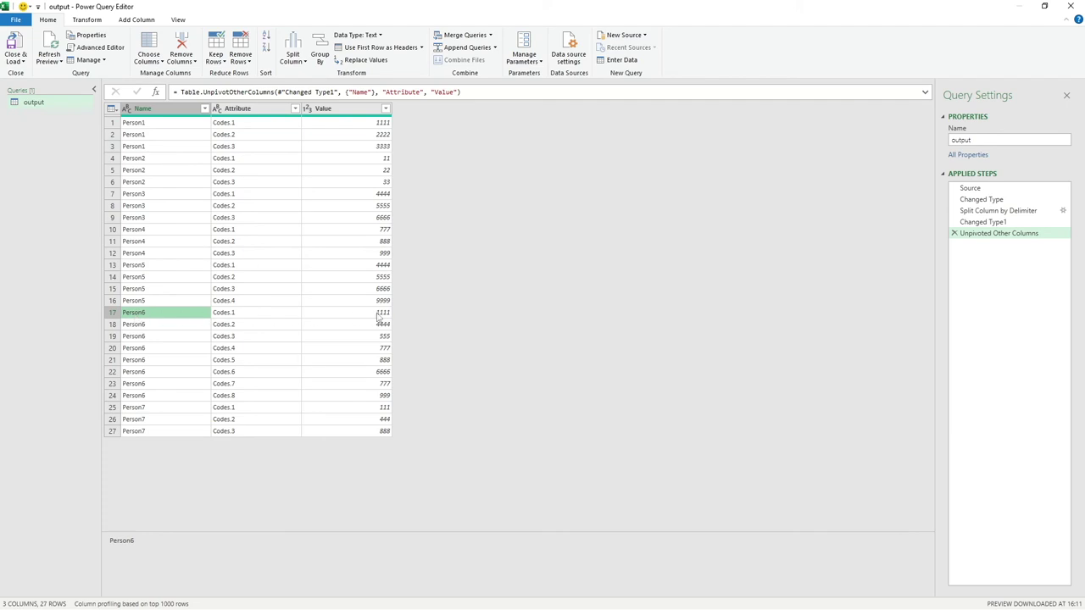
pyautogui.click(192, 396)
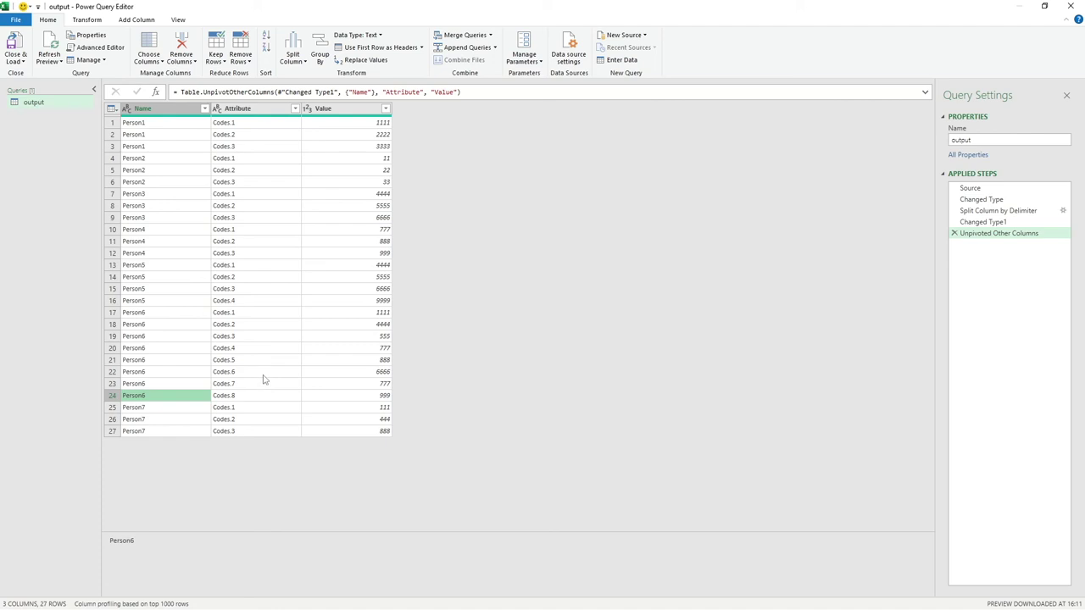
# Remove the Attribute column from the query
pyautogui.click(254, 114)
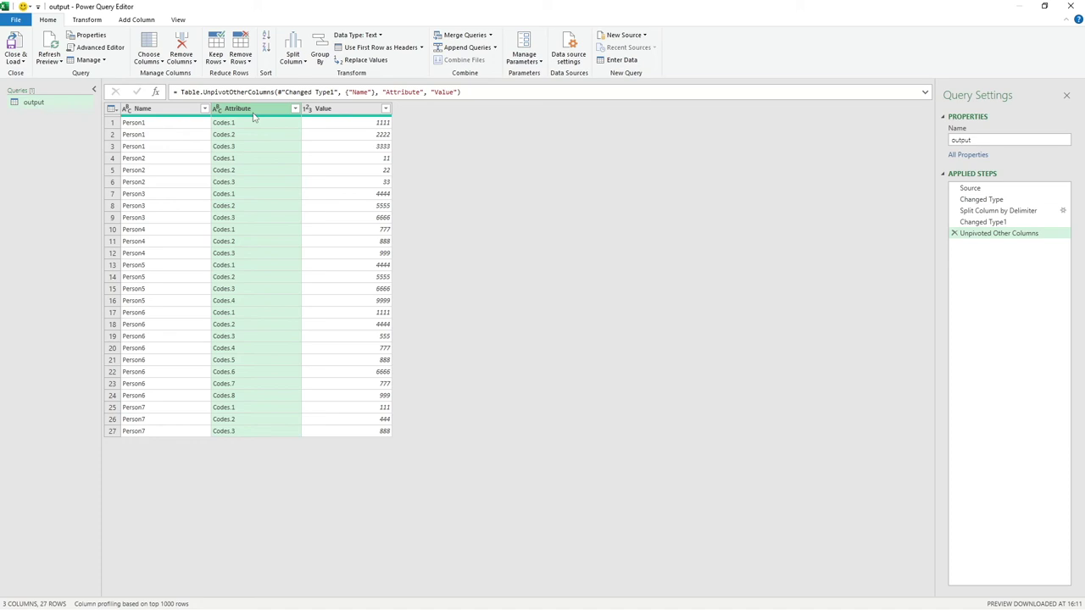
pyautogui.rightClick(253, 116)
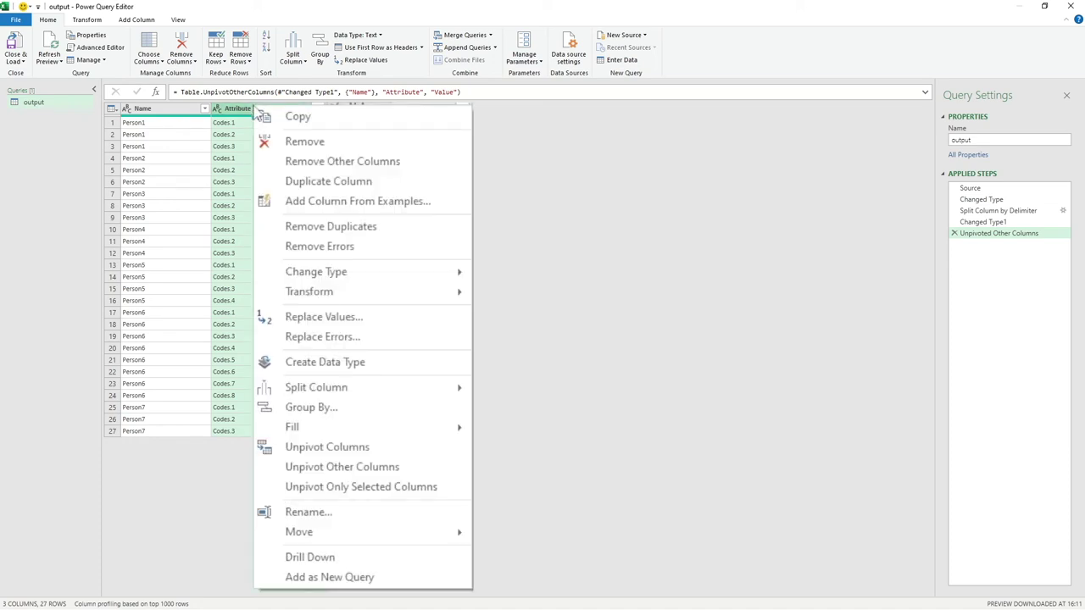
pyautogui.click(286, 142)
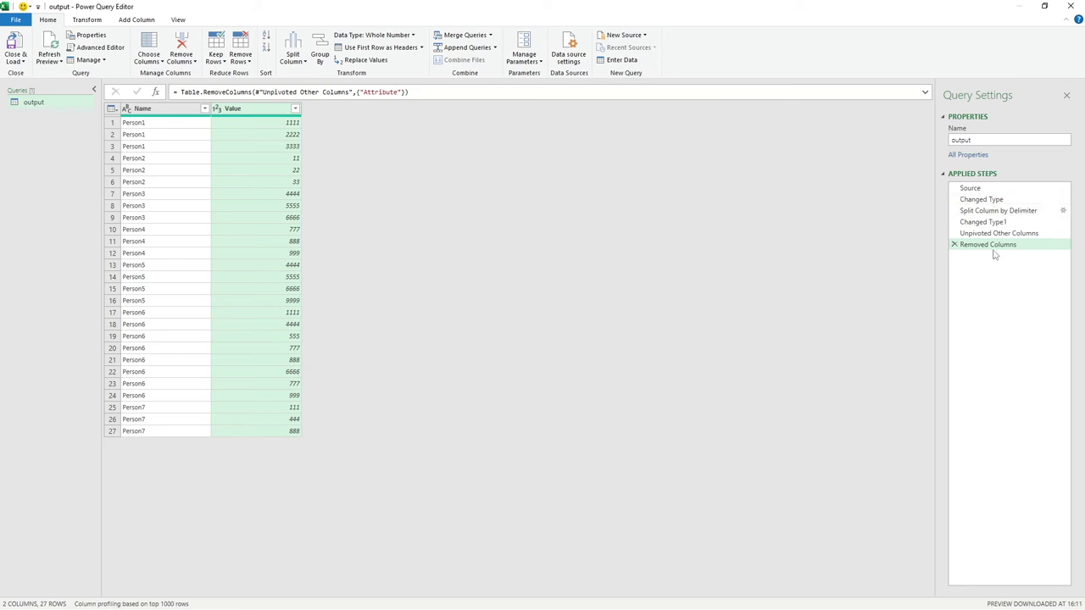
# Review each applied step in order from Source to Removed Columns, expanding the formula of the second type change
pyautogui.click(1009, 189)
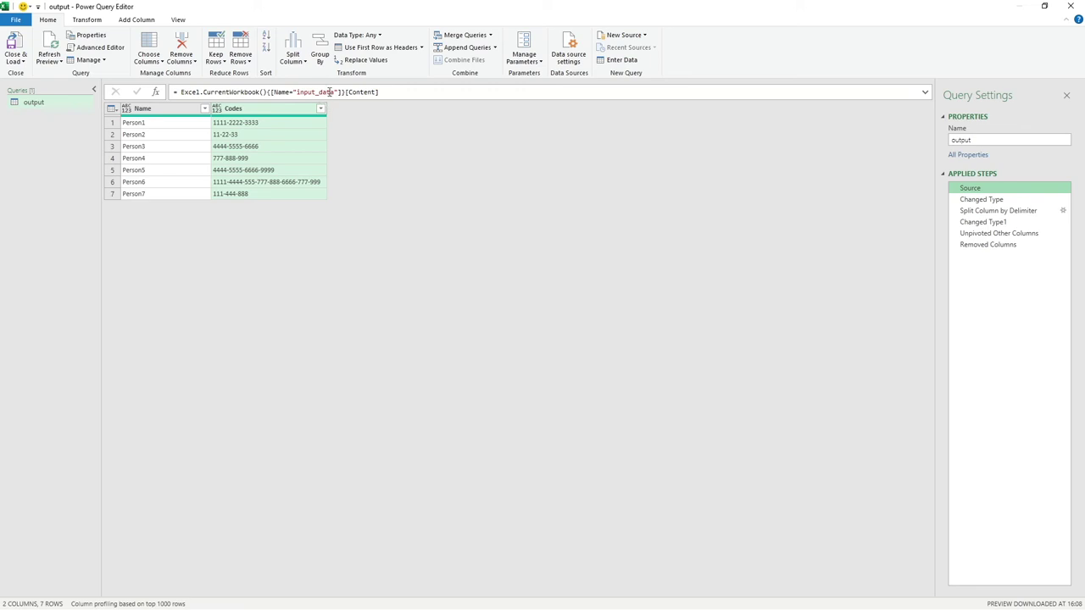
pyautogui.click(1007, 199)
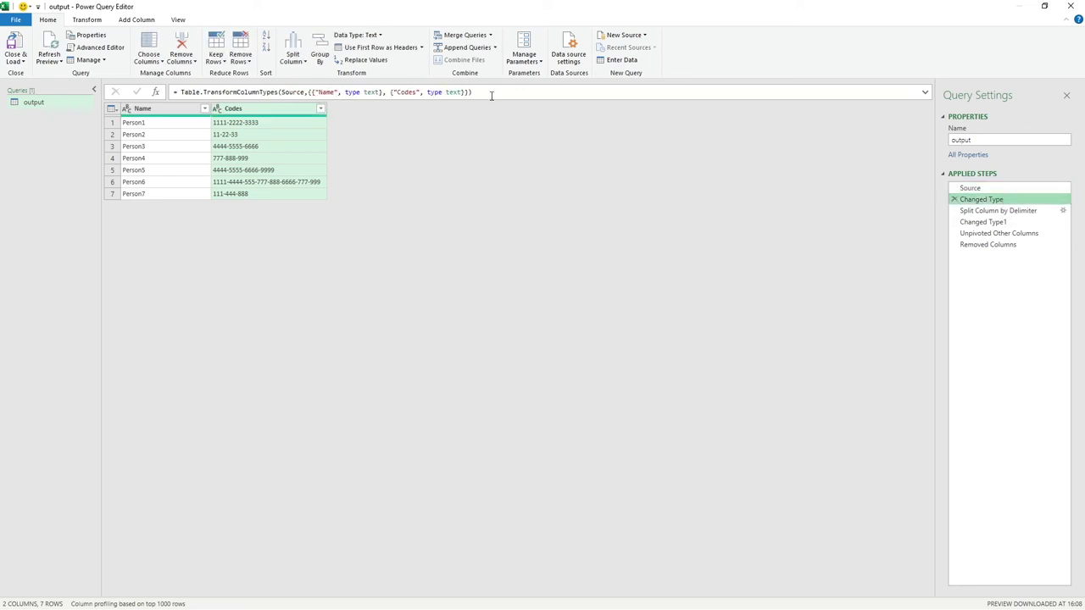
pyautogui.click(1017, 212)
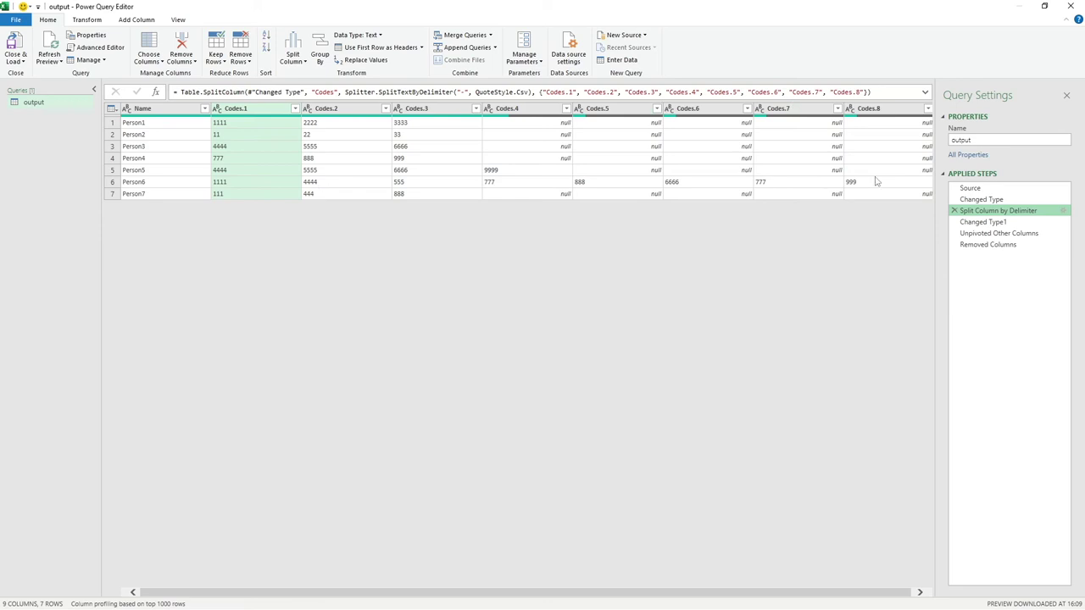
pyautogui.click(1005, 222)
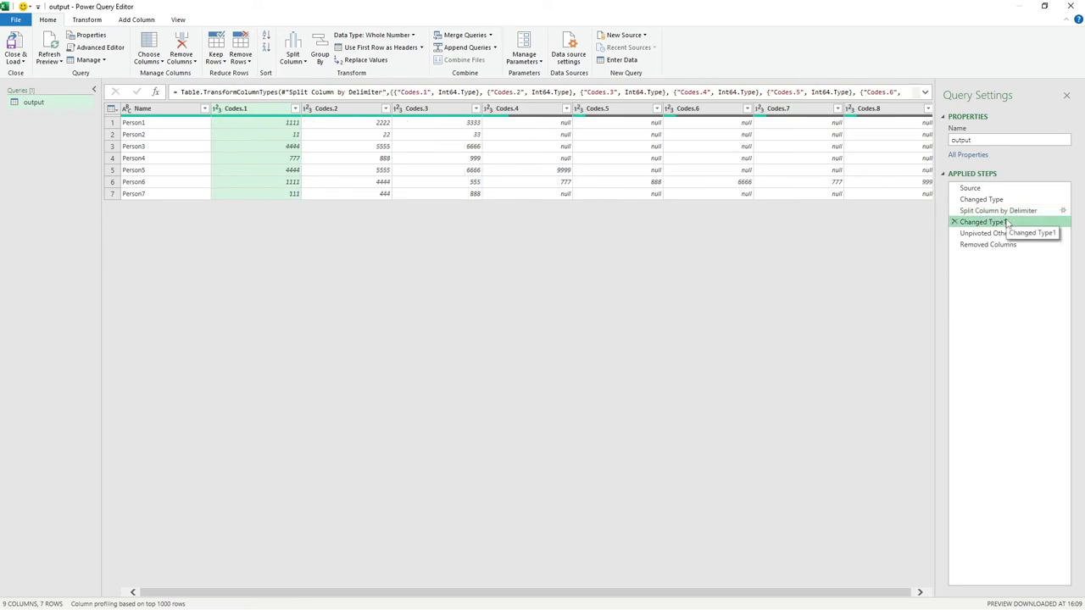
pyautogui.click(926, 92)
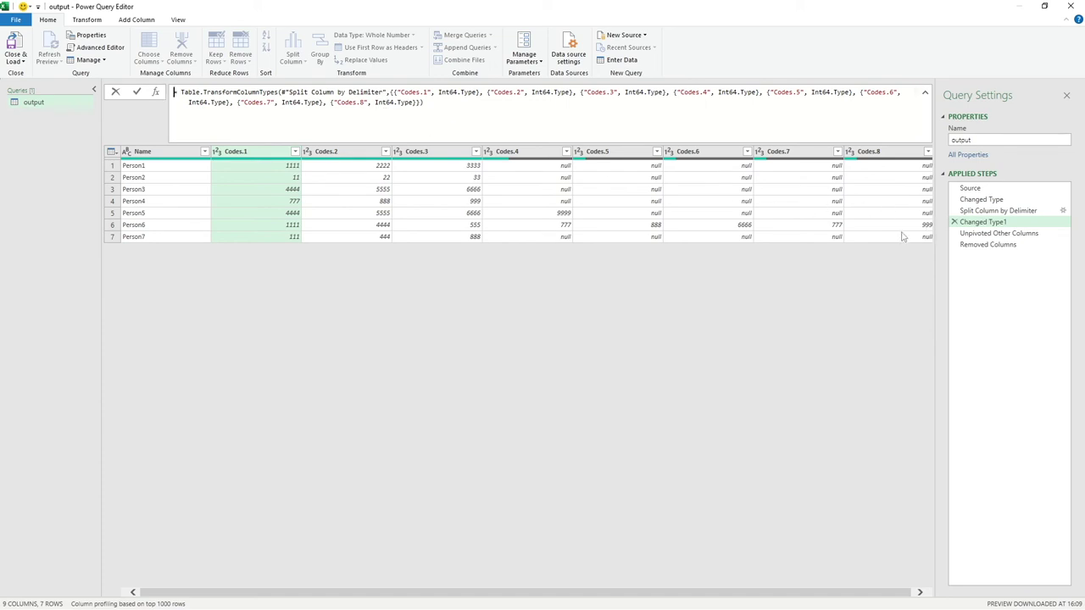
pyautogui.click(999, 235)
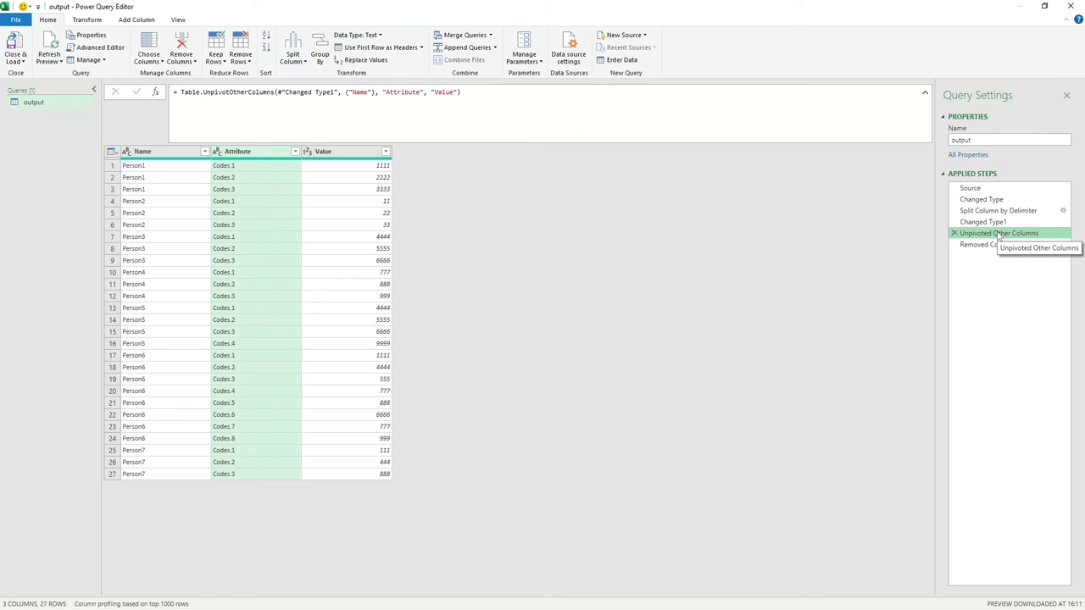
pyautogui.click(990, 245)
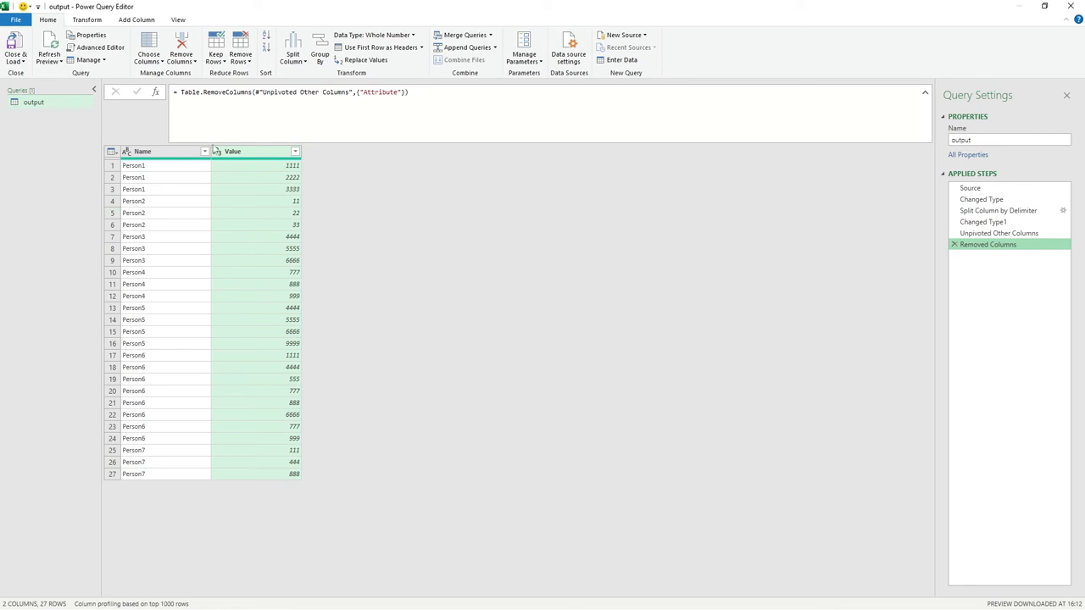
# Close the query editor and load the result to the output sheet, then delete the wide empty column C
pyautogui.click(15, 48)
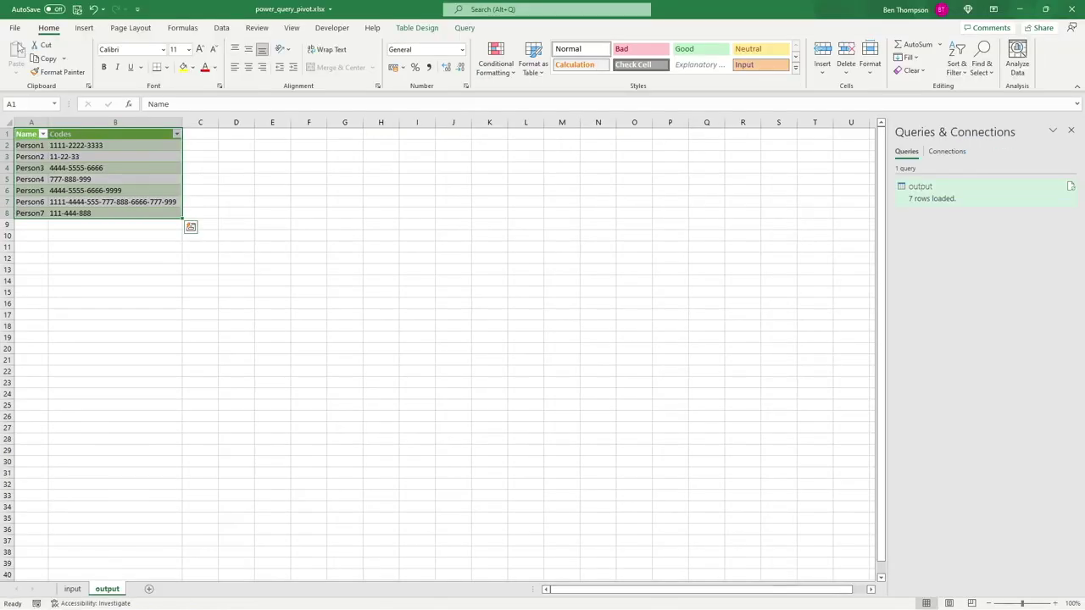
pyautogui.click(157, 255)
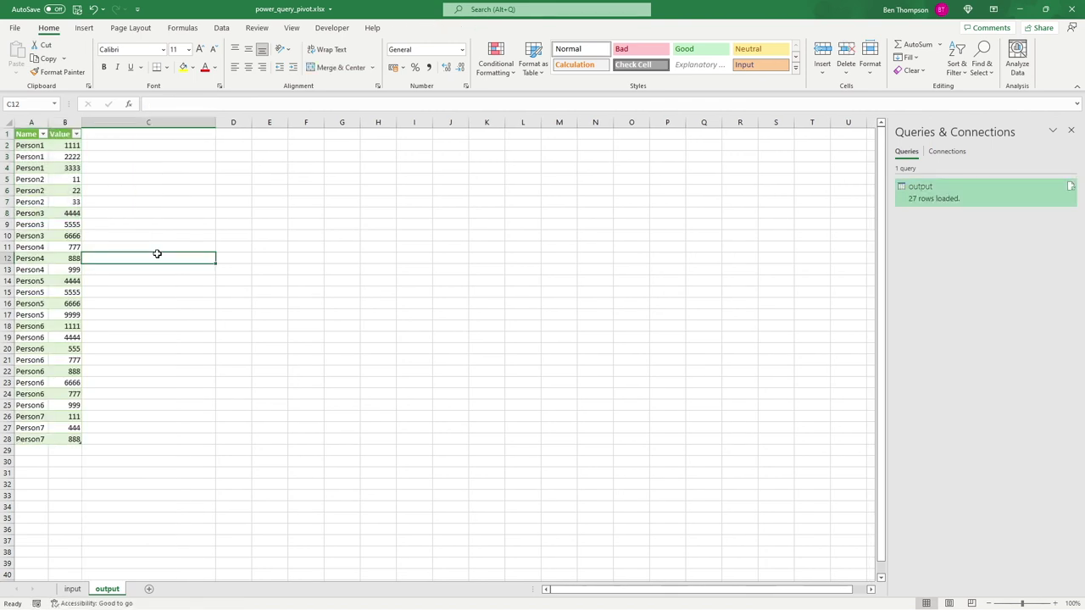
pyautogui.rightClick(208, 123)
pyautogui.click(243, 230)
pyautogui.click(282, 247)
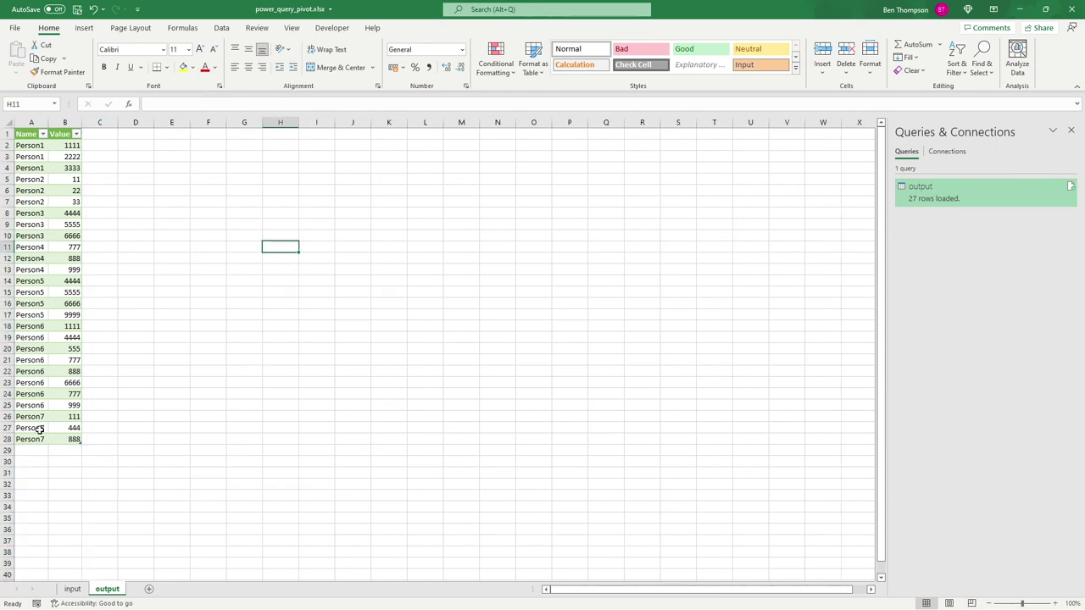
pyautogui.click(72, 588)
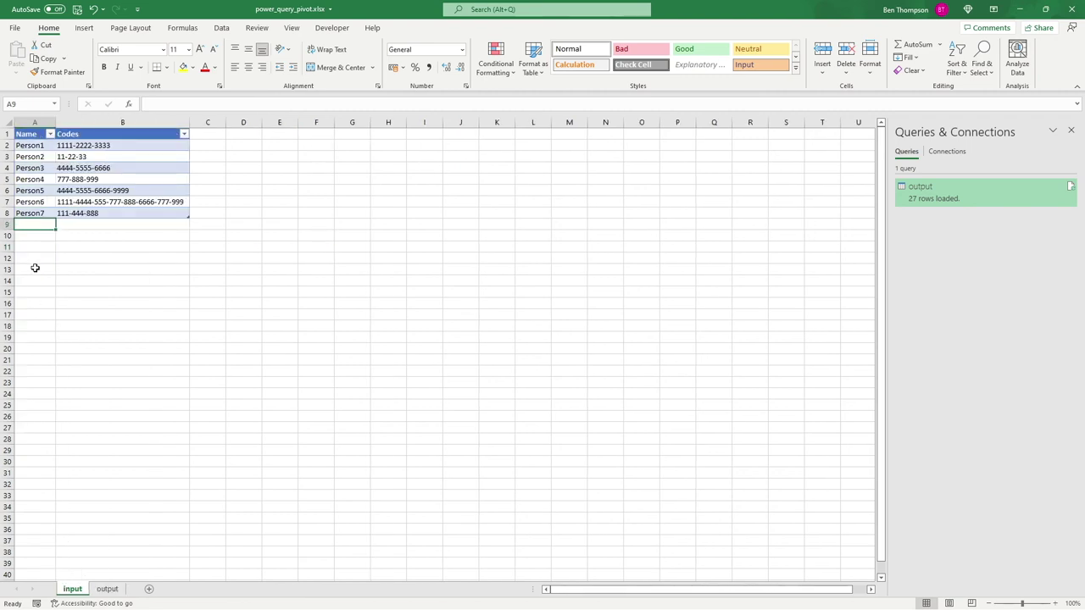
pyautogui.write('Person')
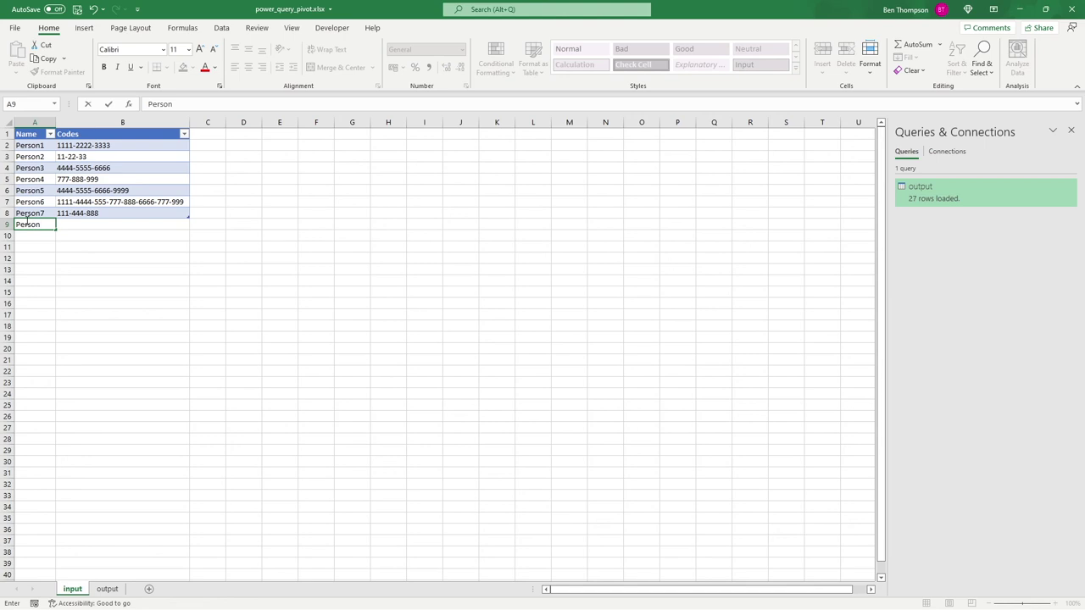
pyautogui.write('8')
pyautogui.press('Tab')
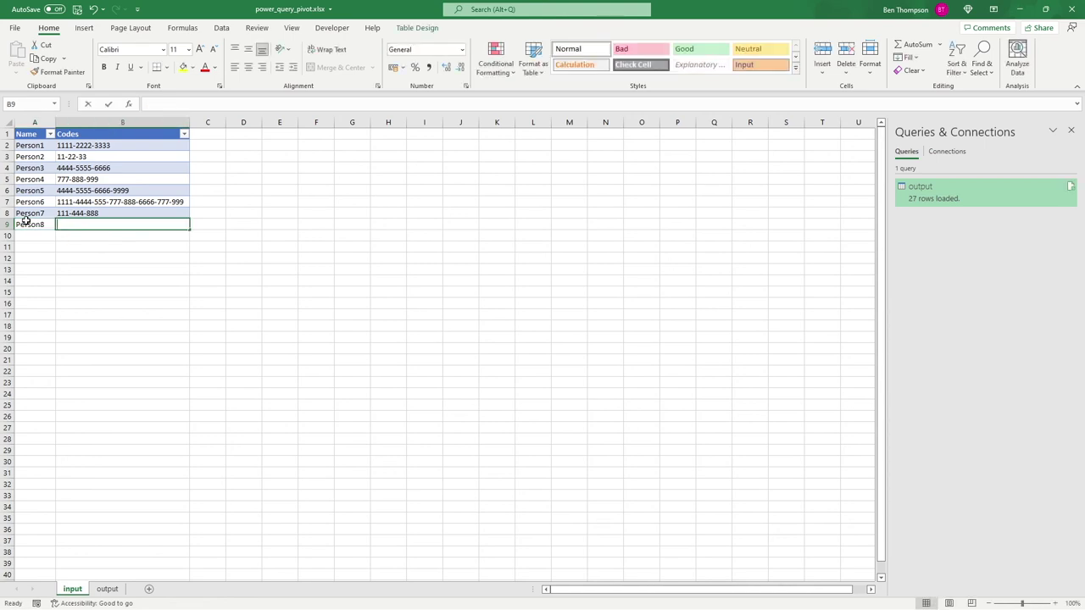
pyautogui.write('4444-')
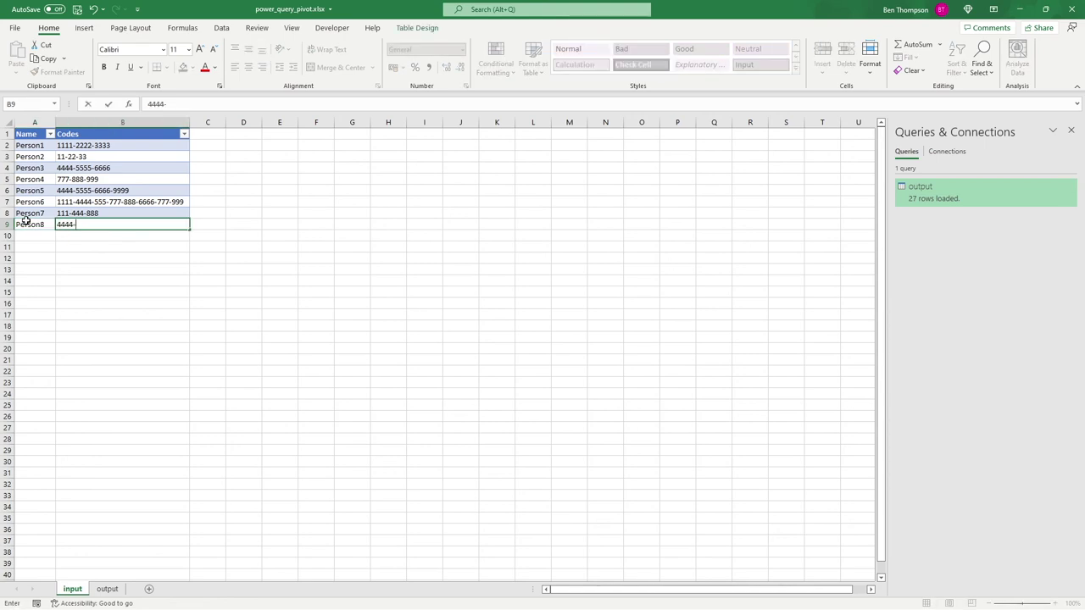
pyautogui.write('4444-4444-4444')
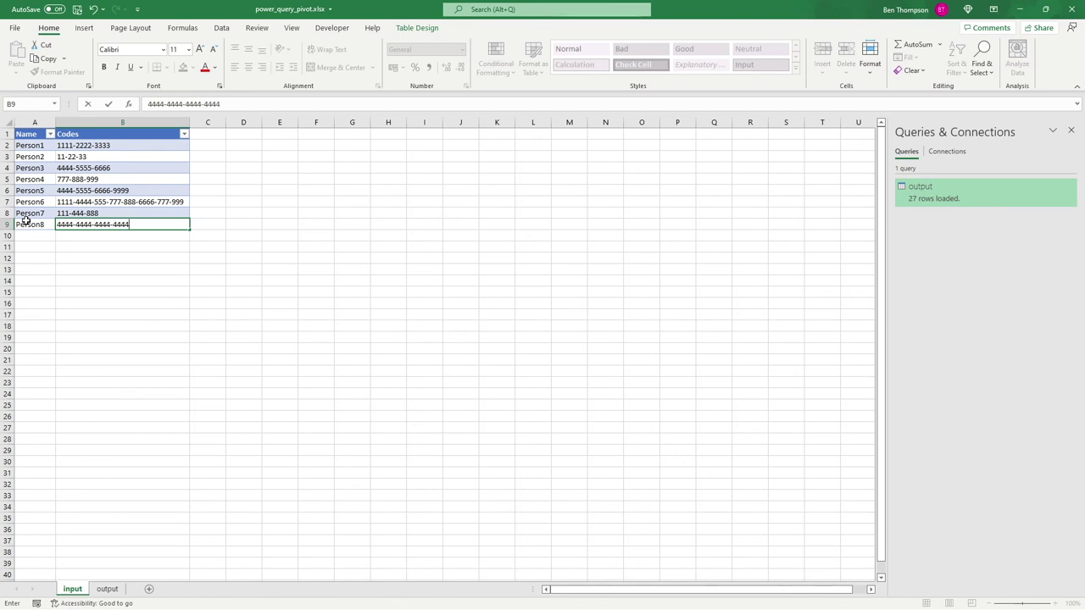
pyautogui.press('Up')
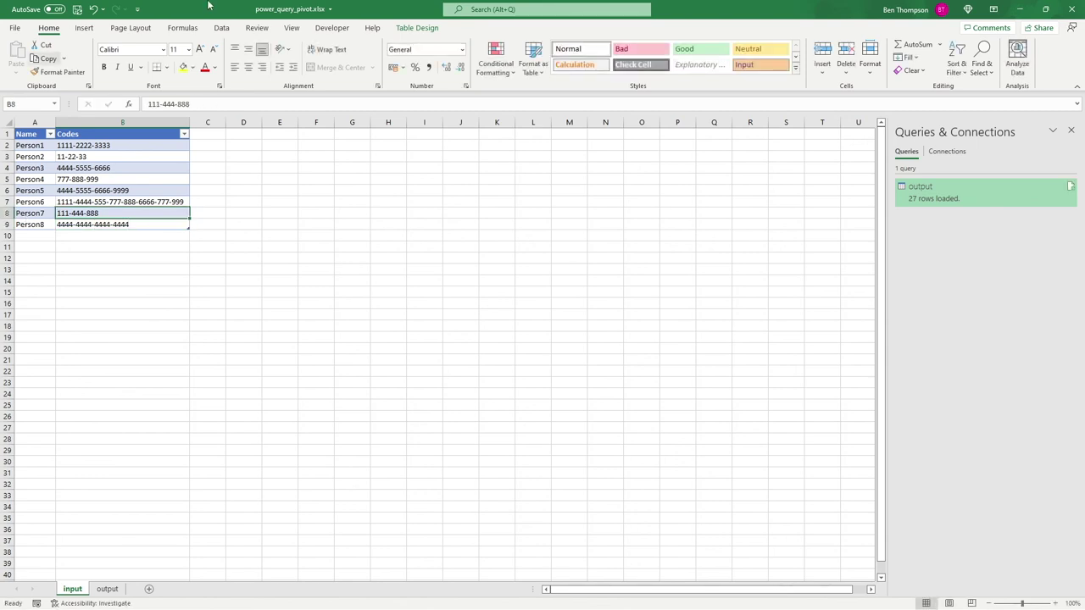
# Refresh the table on the output sheet to include the codes of Person8 as separate rows
pyautogui.click(108, 589)
pyautogui.rightClick(58, 225)
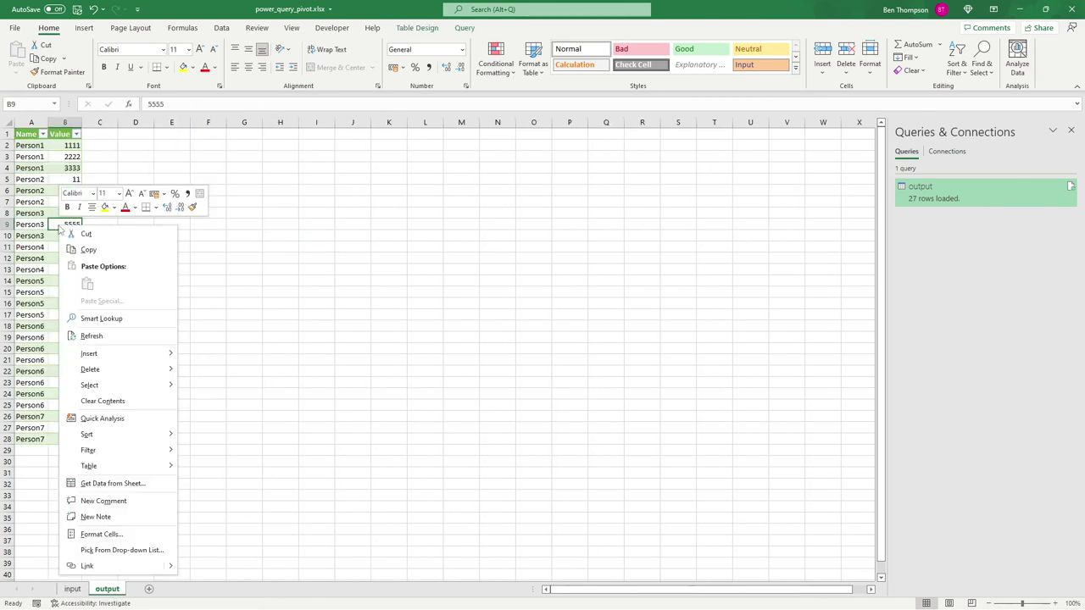
pyautogui.click(93, 336)
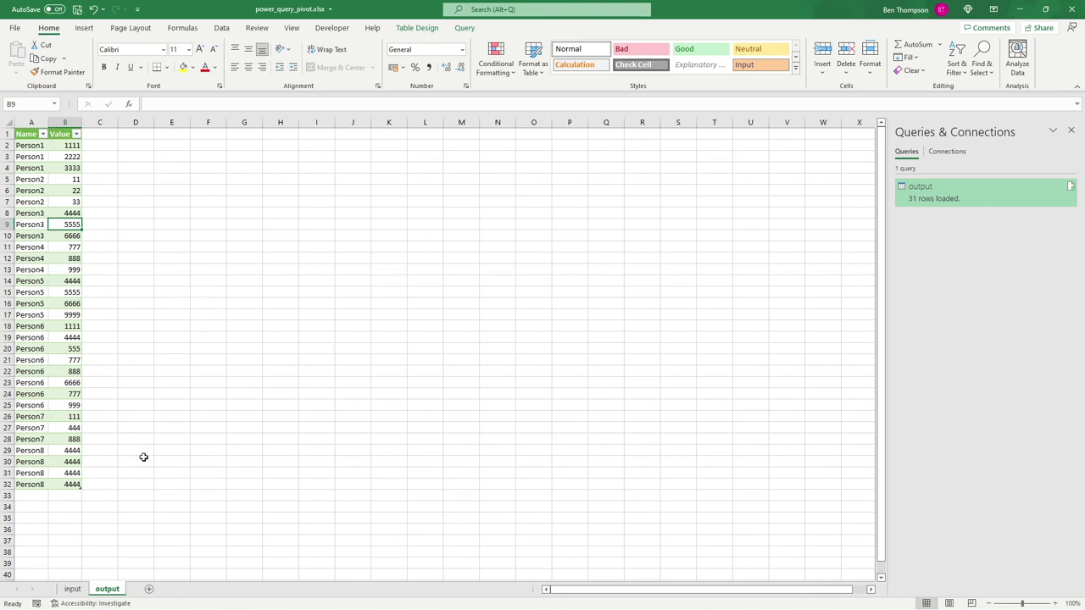
# Return to the input sheet and select the Codes cell of Person6
pyautogui.click(72, 589)
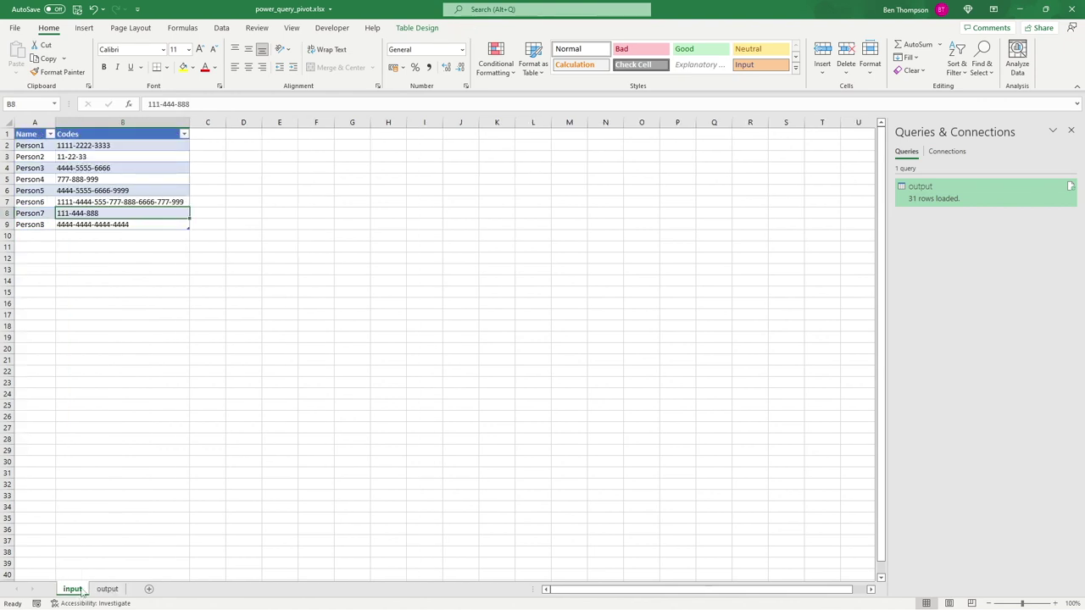
pyautogui.click(108, 202)
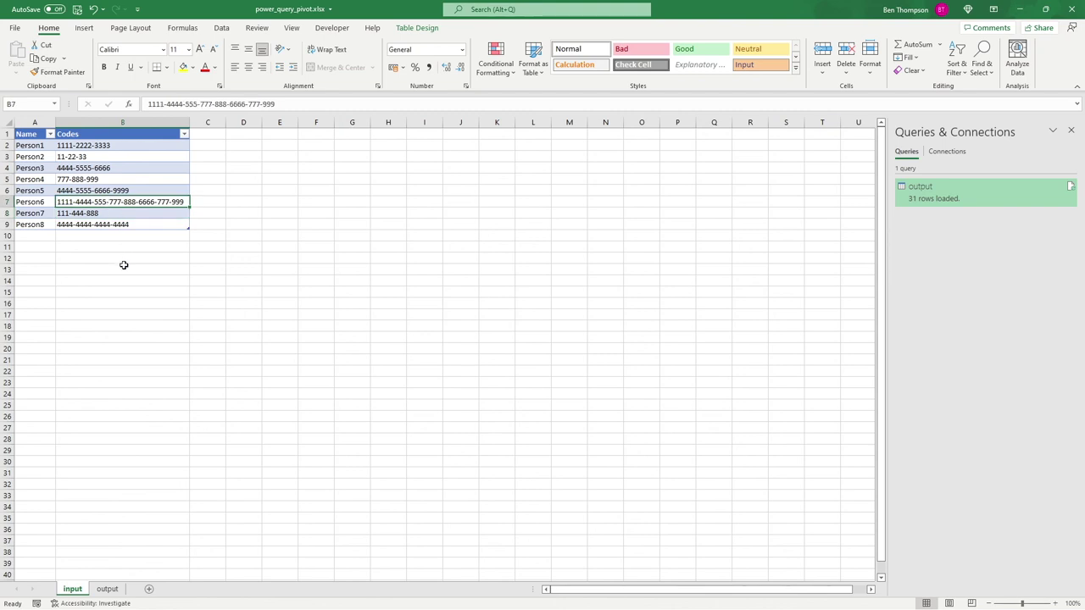
# Examine the formula of the output query's Split Column by Delimiter step, especially its column list Codes.1 to Codes.8, and close the query editor
pyautogui.doubleClick(941, 198)
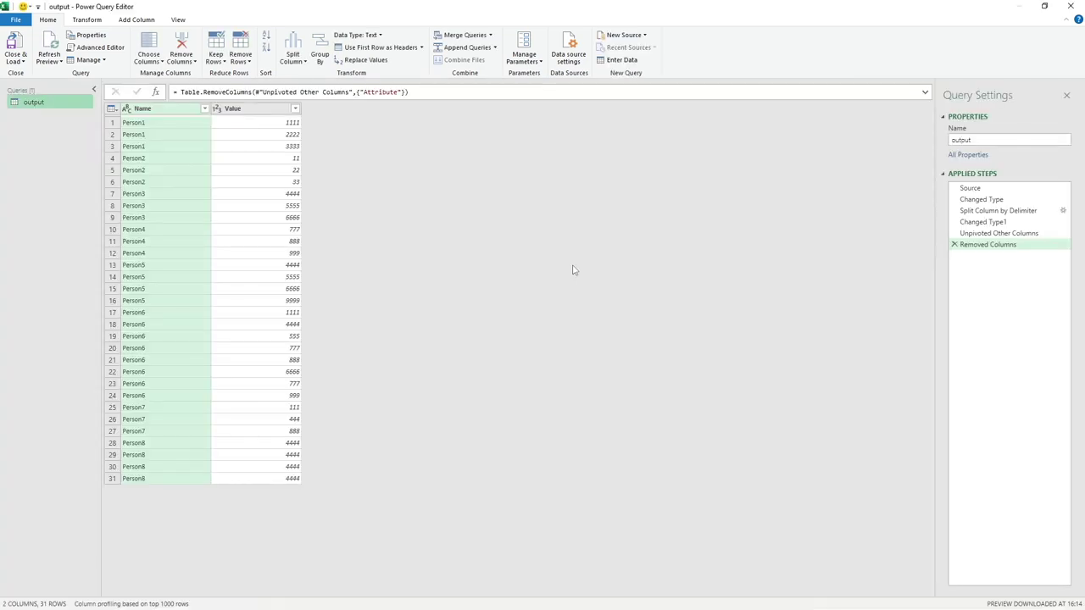
pyautogui.click(992, 212)
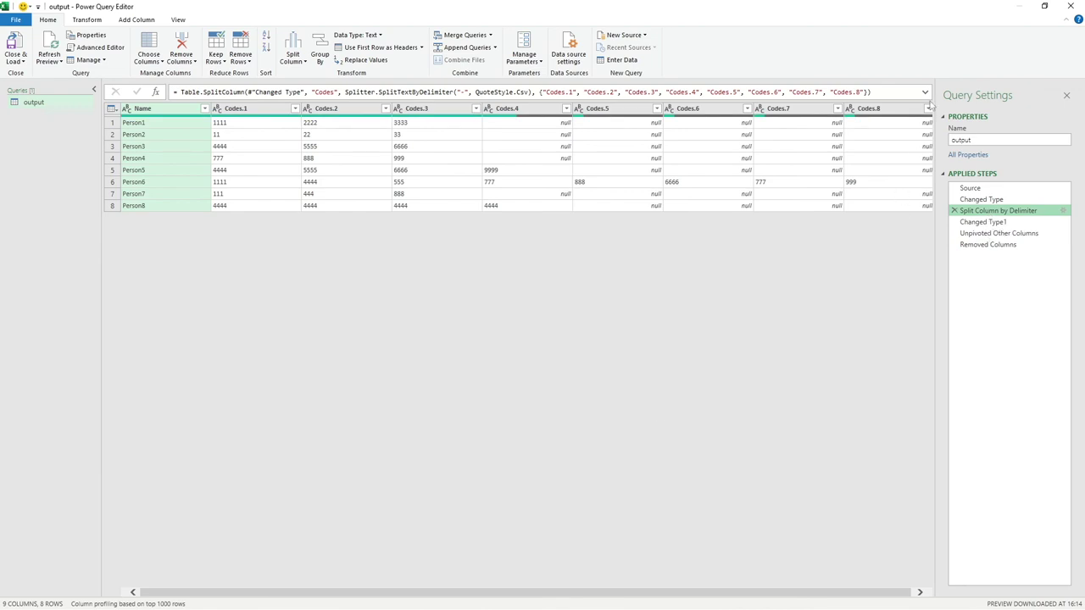
pyautogui.click(926, 93)
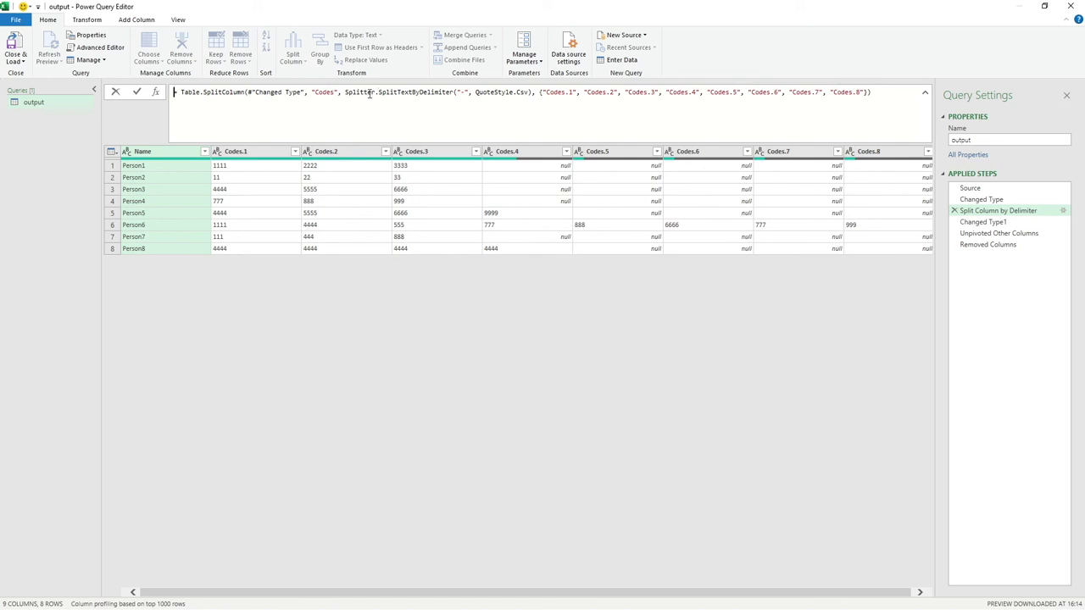
pyautogui.click(461, 91)
pyautogui.doubleClick(464, 92)
pyautogui.moveTo(538, 91); pyautogui.dragTo(552, 229)
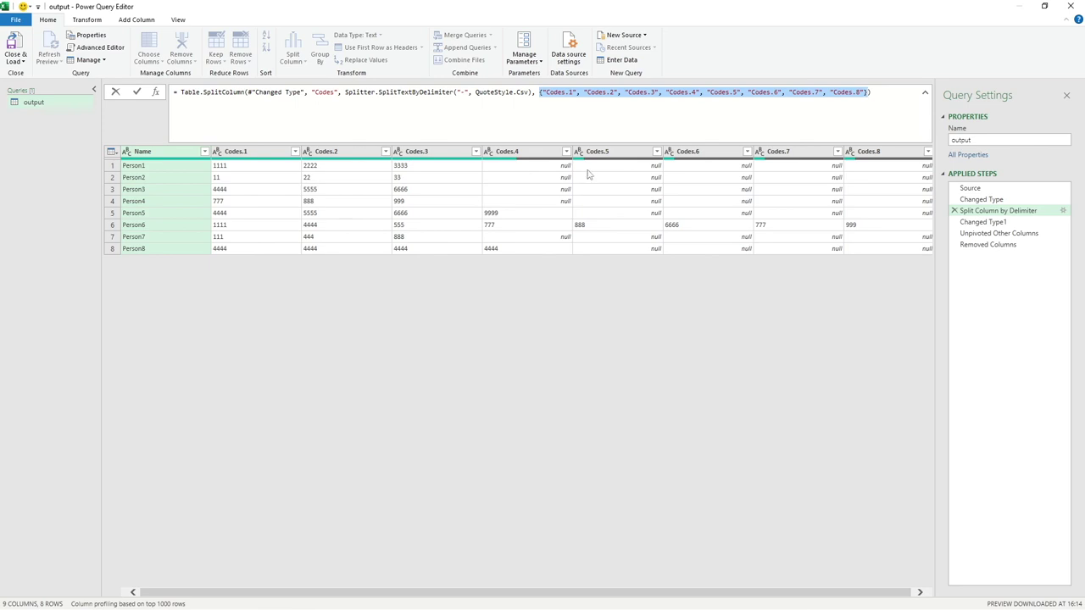
pyautogui.click(541, 94)
pyautogui.moveTo(541, 93); pyautogui.dragTo(866, 91)
pyautogui.click(11, 51)
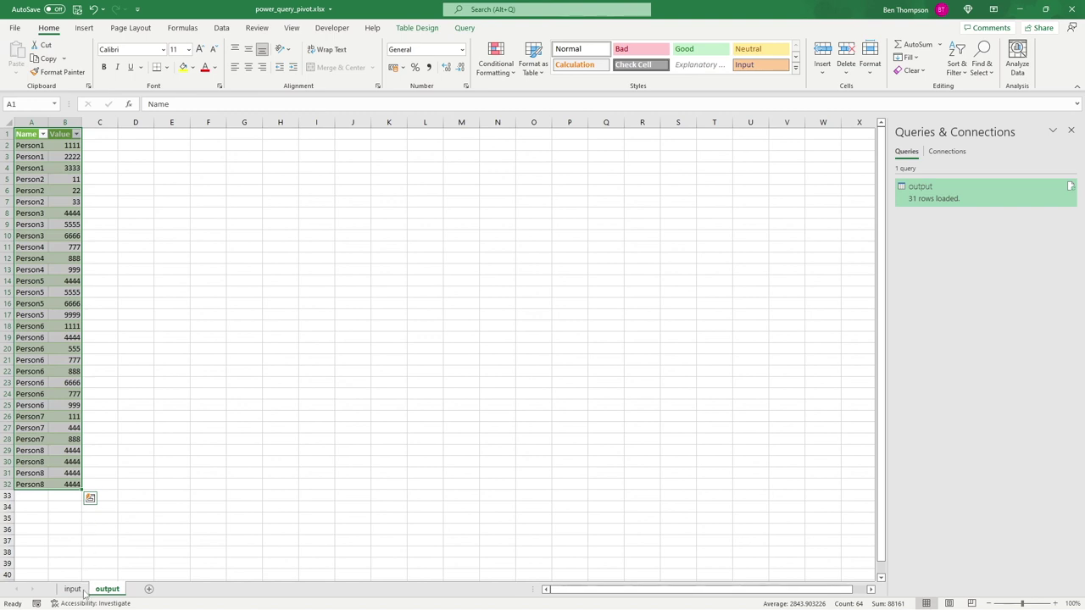
pyautogui.click(101, 518)
pyautogui.click(73, 589)
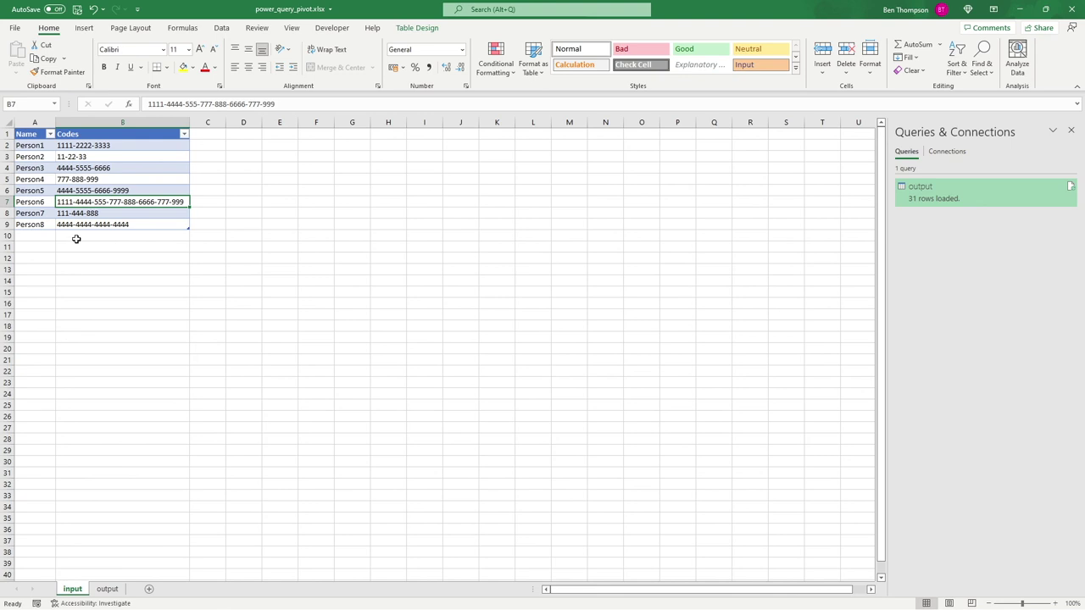
pyautogui.click(30, 234)
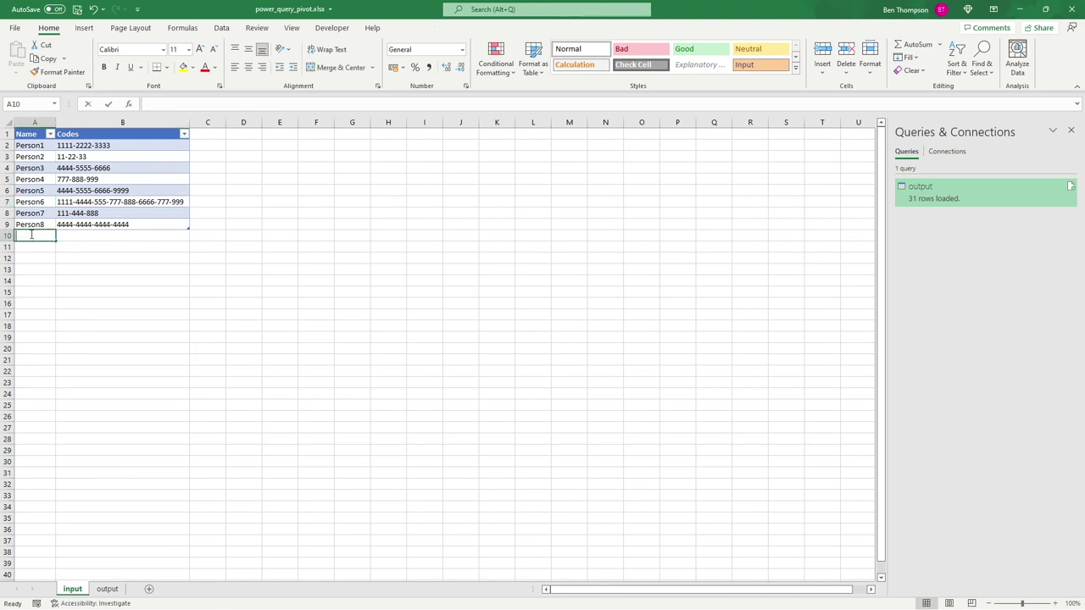
pyautogui.write('Persp')
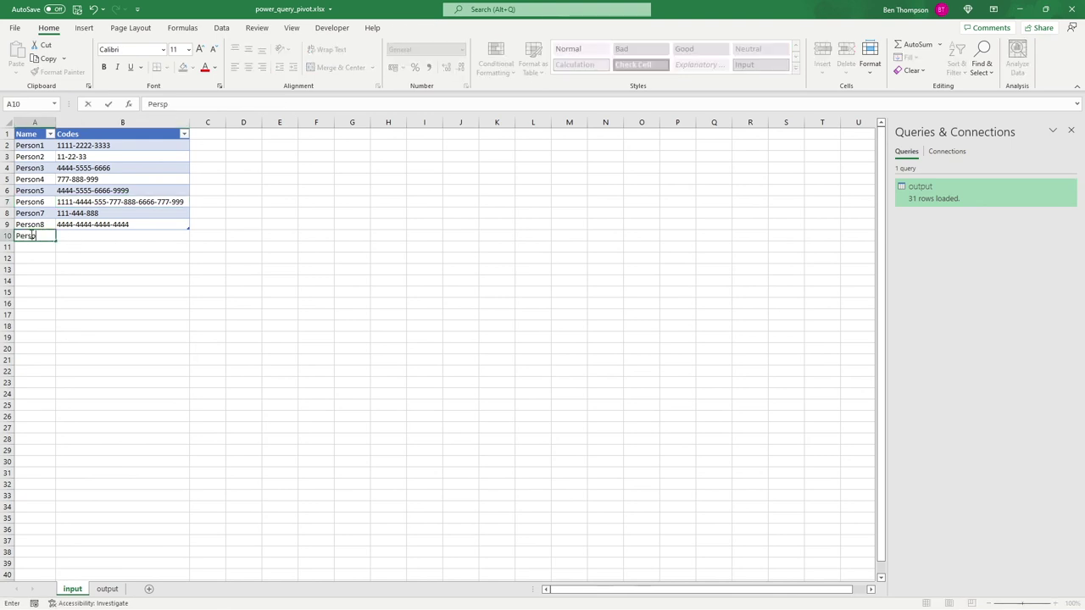
pyautogui.press('BackSpace')
pyautogui.write('on9')
pyautogui.press('Tab')
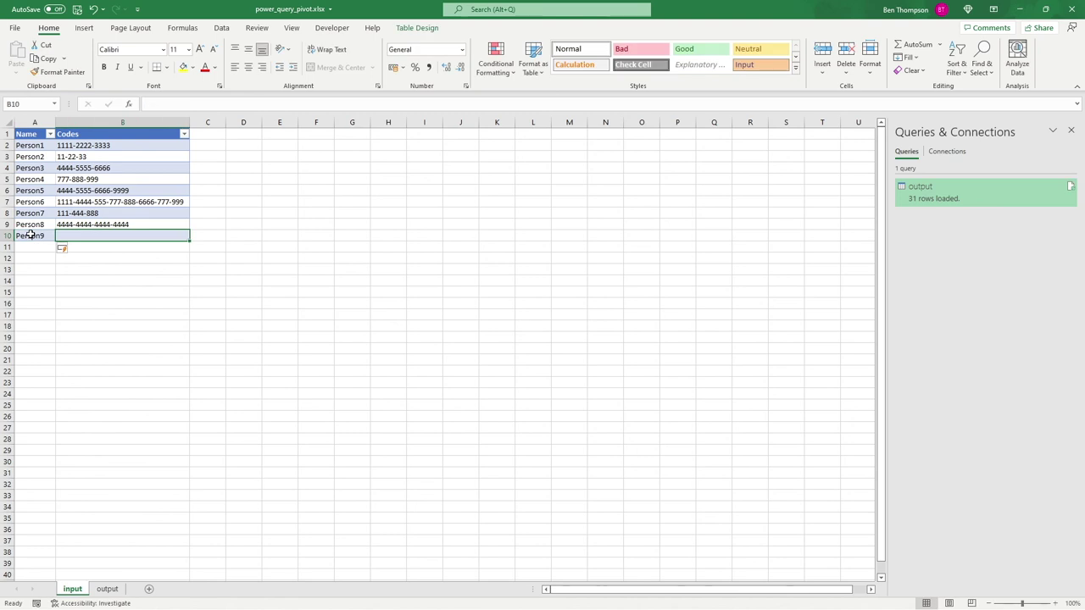
pyautogui.write('777')
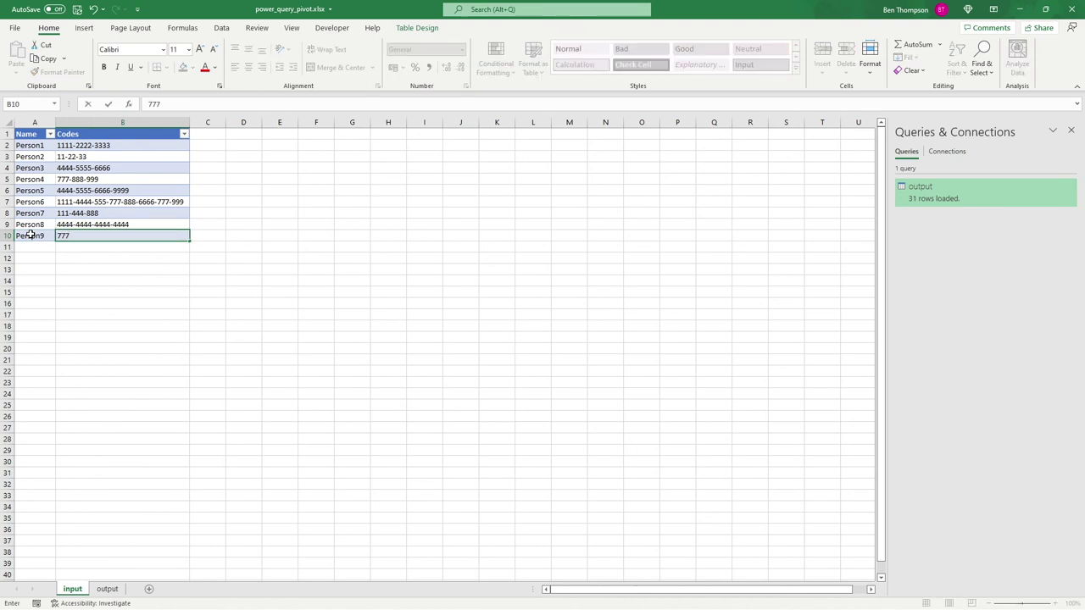
pyautogui.write('-888-888-888-888-')
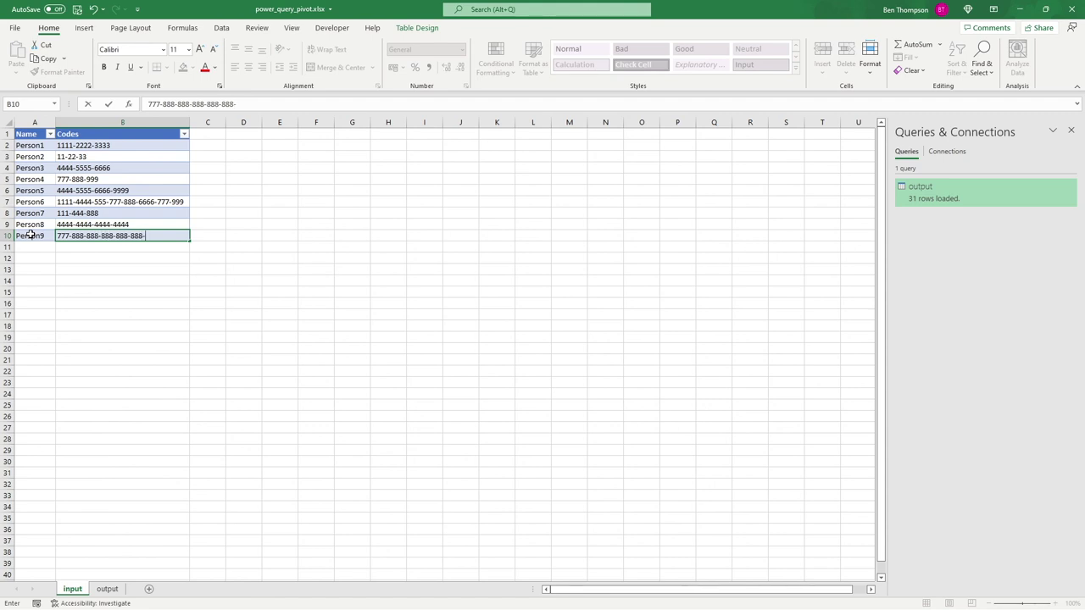
pyautogui.write('777')
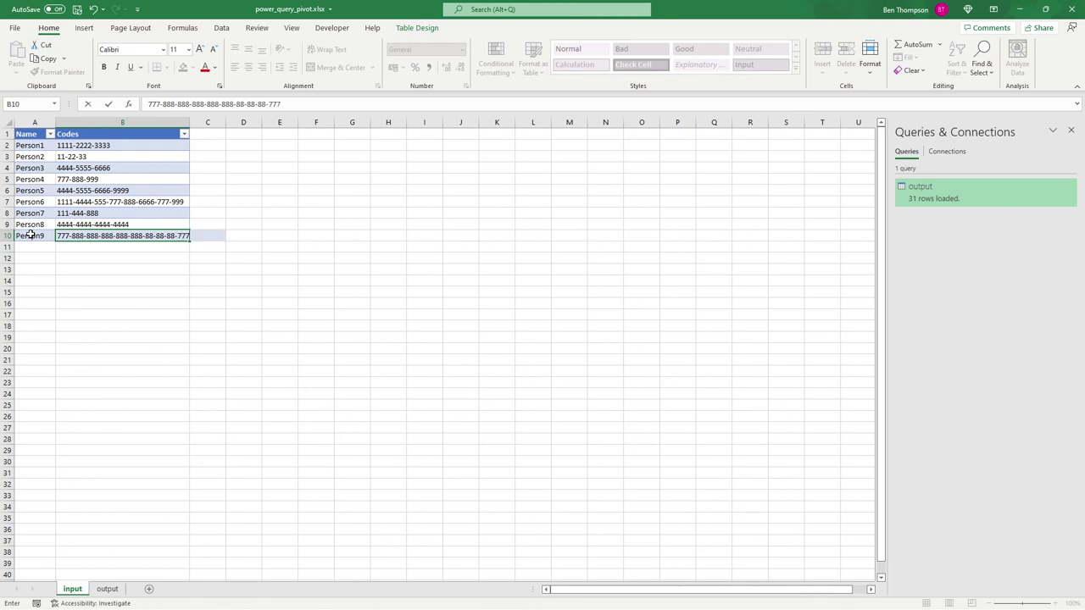
pyautogui.press('Return')
# Fit the width of the input sheet's Codes column to its longest entry and select cell B10
pyautogui.click(30, 234)
pyautogui.click(264, 256)
pyautogui.doubleClick(190, 122)
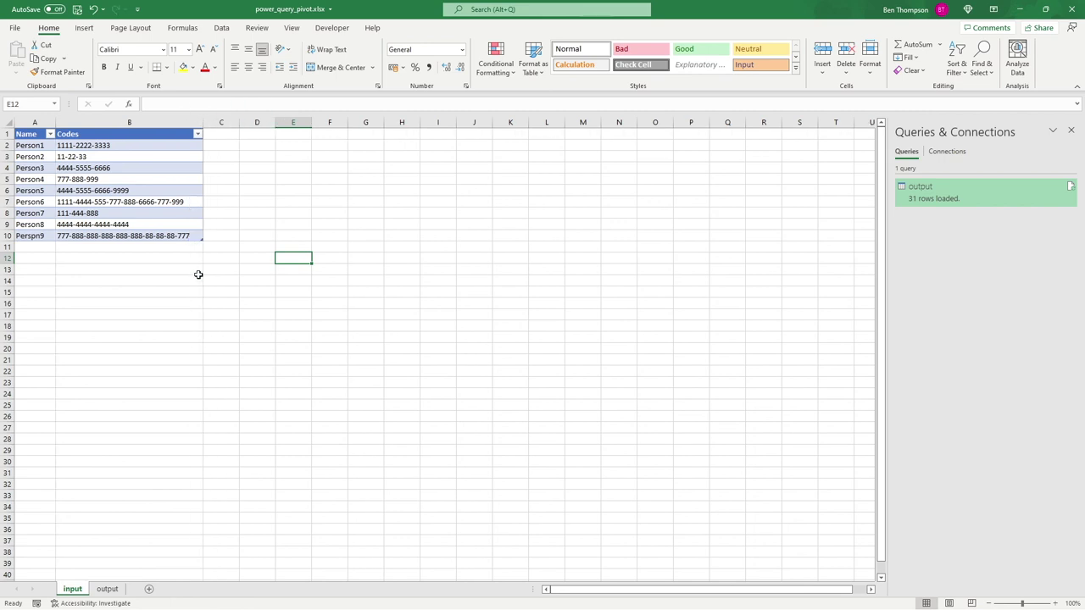
pyautogui.click(161, 257)
pyautogui.click(144, 234)
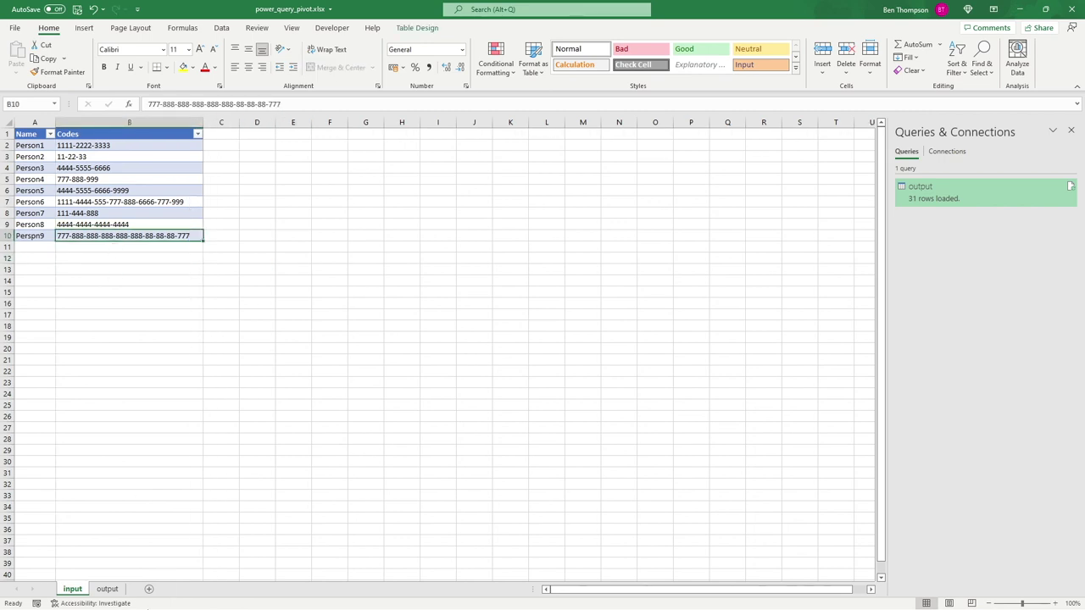
# Refresh the table on the output sheet to load the codes of Perspn9
pyautogui.click(107, 589)
pyautogui.rightClick(78, 260)
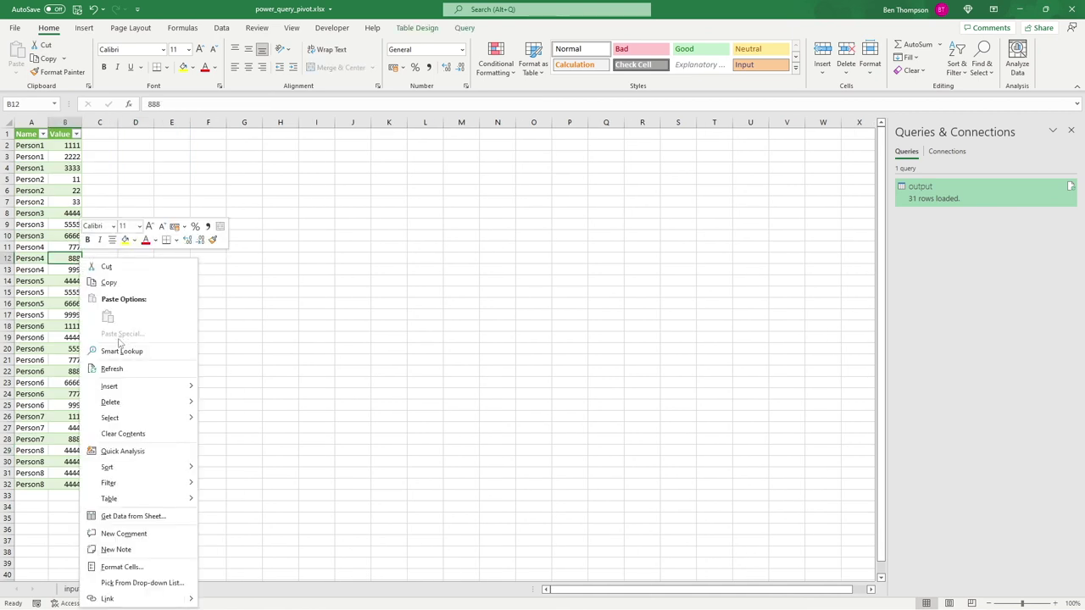
pyautogui.click(112, 368)
pyautogui.scroll(-1, 215, 363)
pyautogui.scroll(-1, 215, 363)
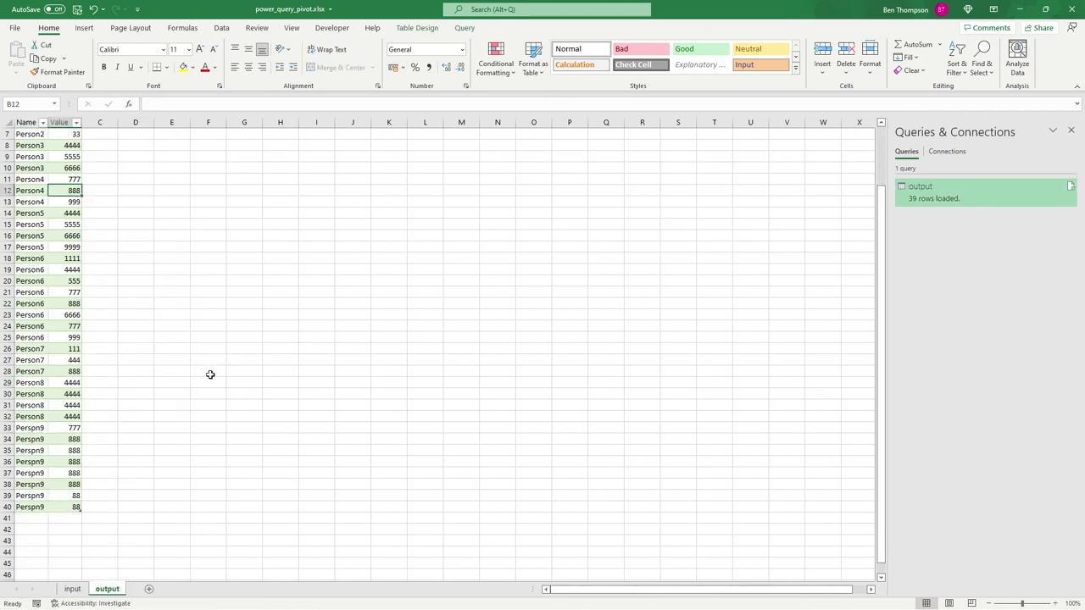
# Select the Perspn9 names in A33:A40 of the output sheet and review which codes were loaded
pyautogui.moveTo(45, 430); pyautogui.dragTo(38, 506)
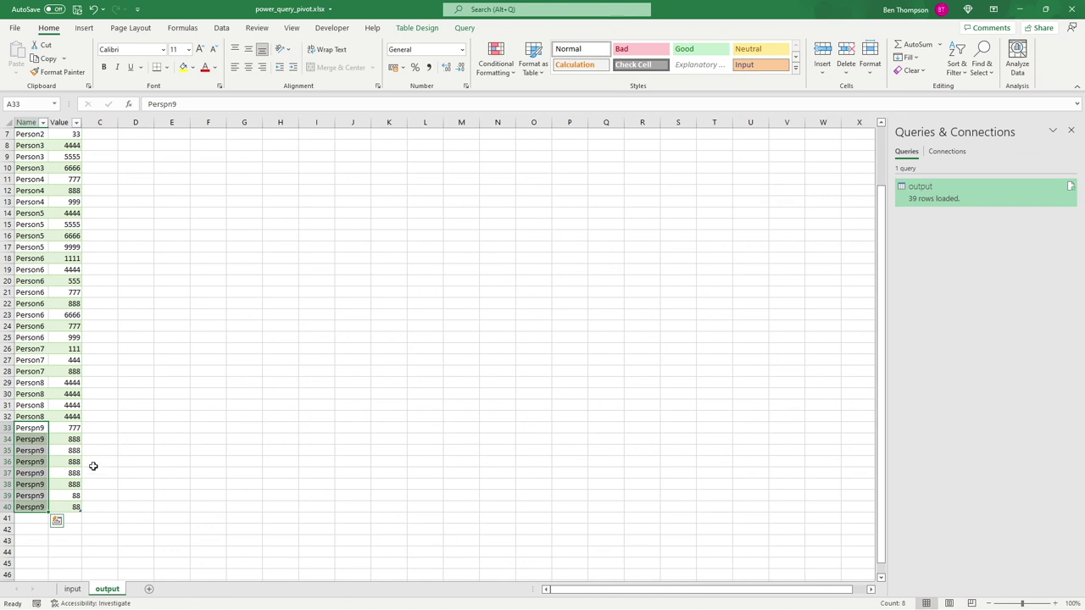
pyautogui.scroll(2, 92, 463)
pyautogui.scroll(-2, 91, 463)
pyautogui.scroll(-1, 92, 464)
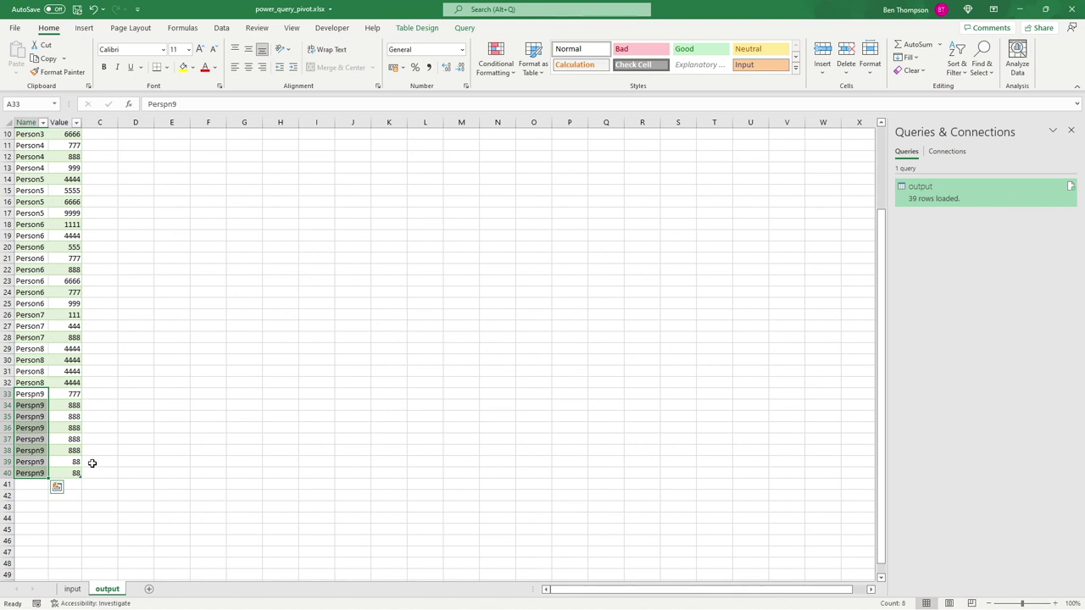
# Compare the Codes entries of Person6 and Perspn9 on the input sheet, and review the output table from its first row
pyautogui.click(72, 589)
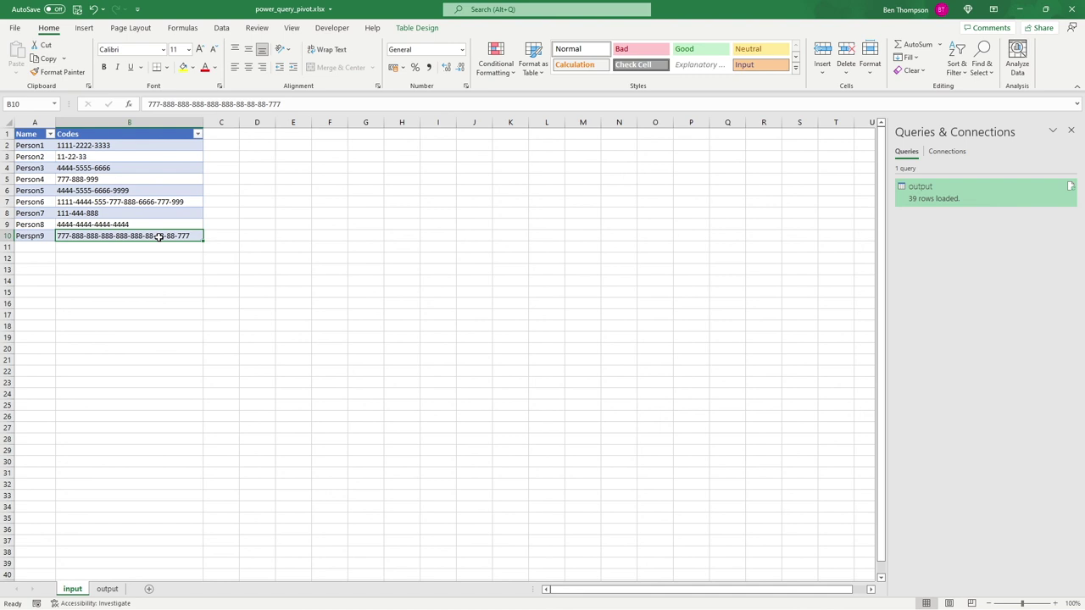
pyautogui.click(206, 267)
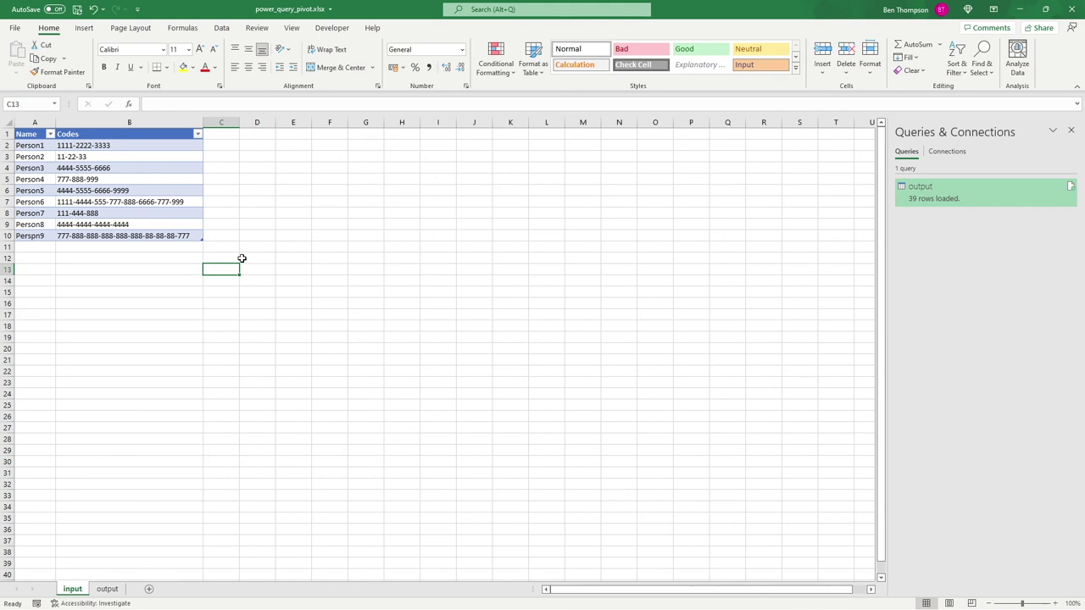
pyautogui.click(255, 258)
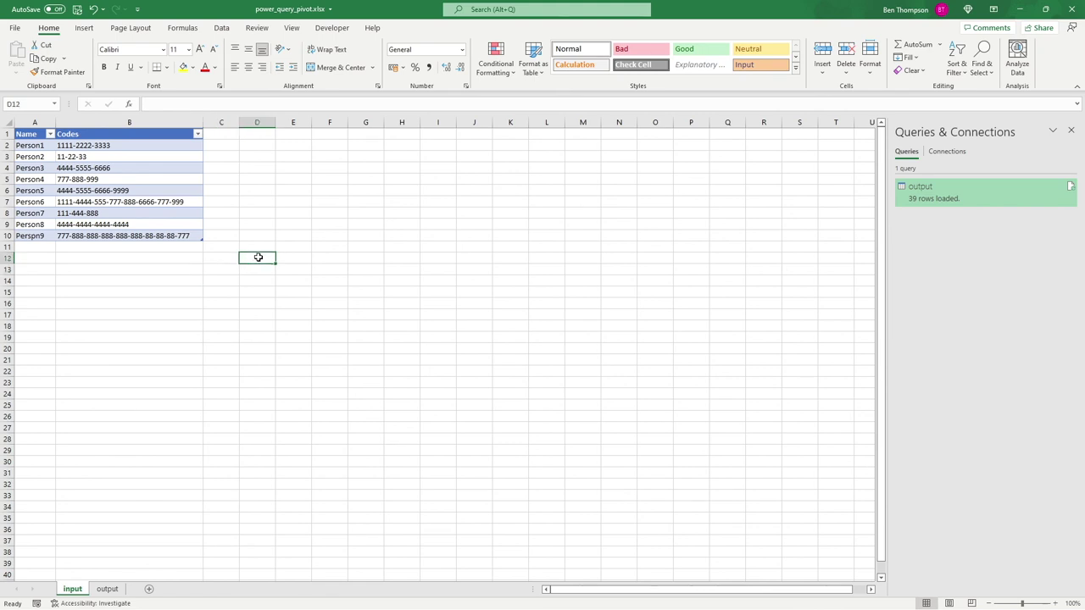
pyautogui.click(182, 204)
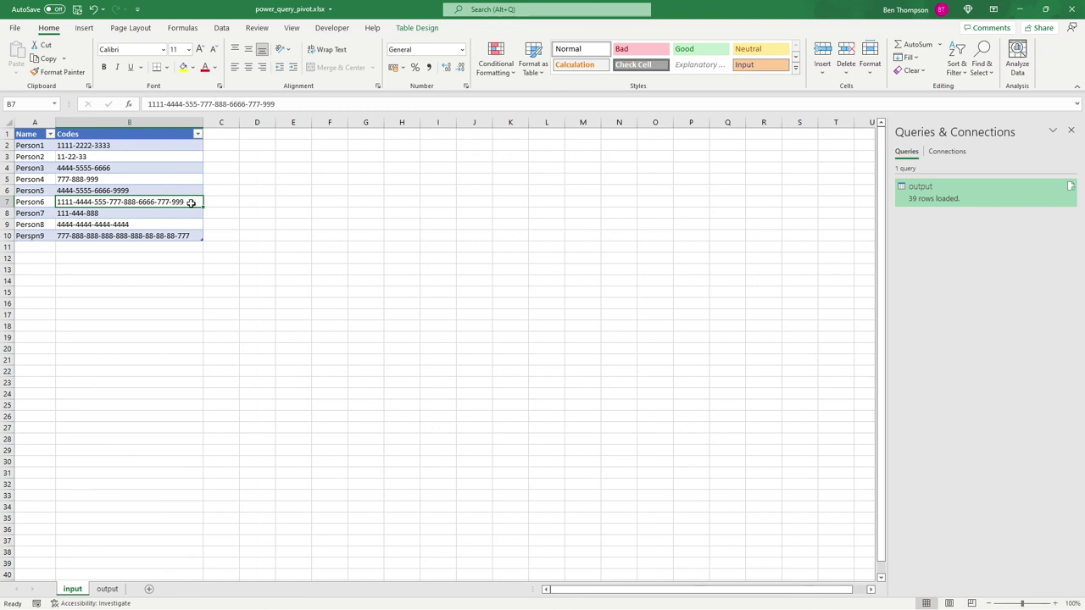
pyautogui.click(194, 236)
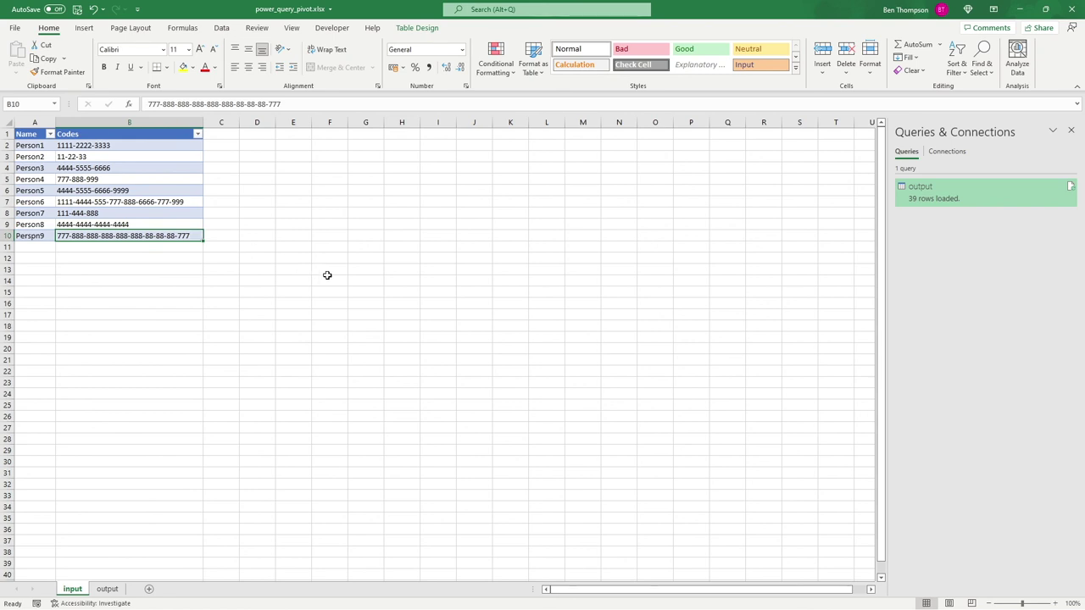
pyautogui.click(117, 588)
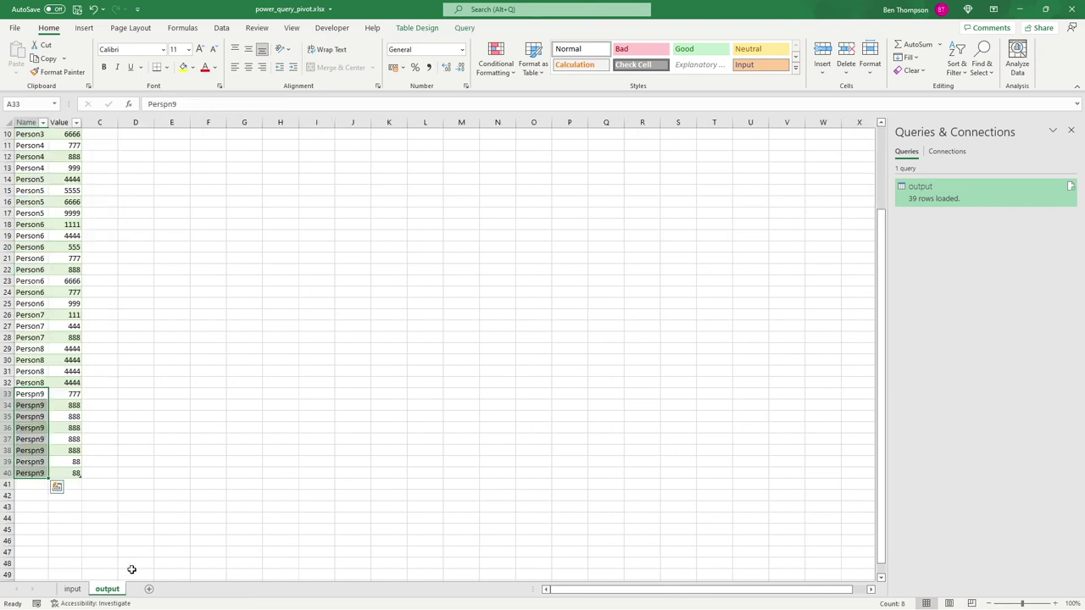
pyautogui.scroll(3, 212, 330)
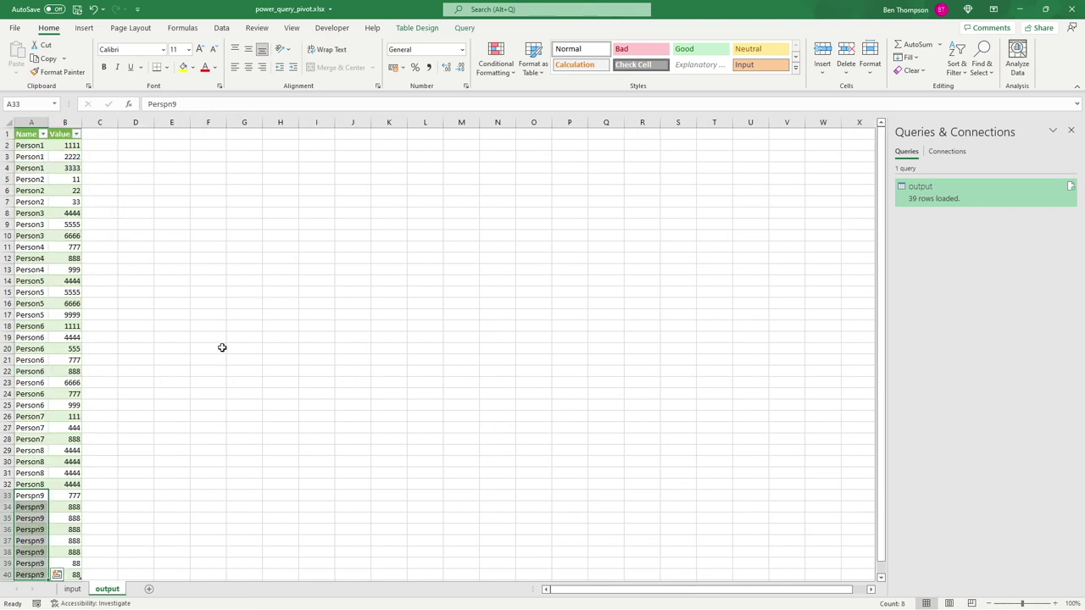
pyautogui.click(227, 347)
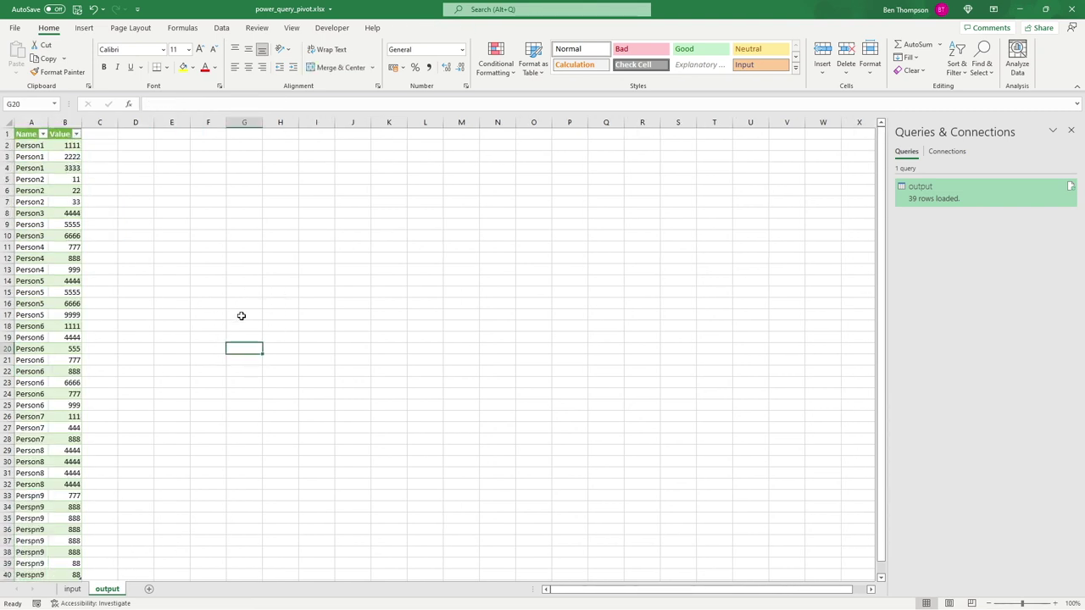